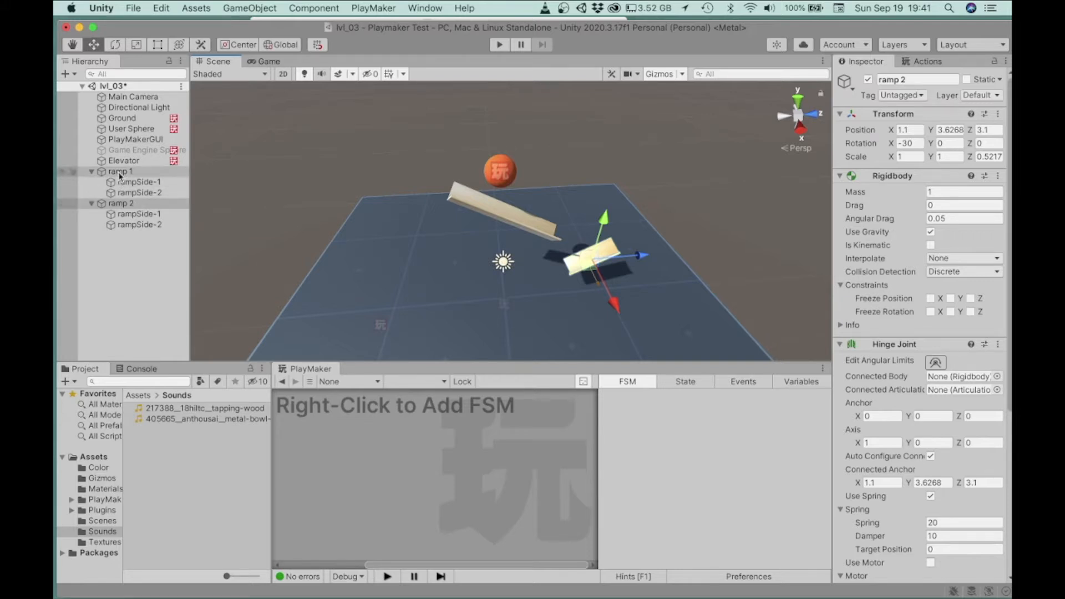
Add an FSM to the ramp 1 object and rename its start state as Idle
{"action": "left_click", "coordinate": [120, 172]}
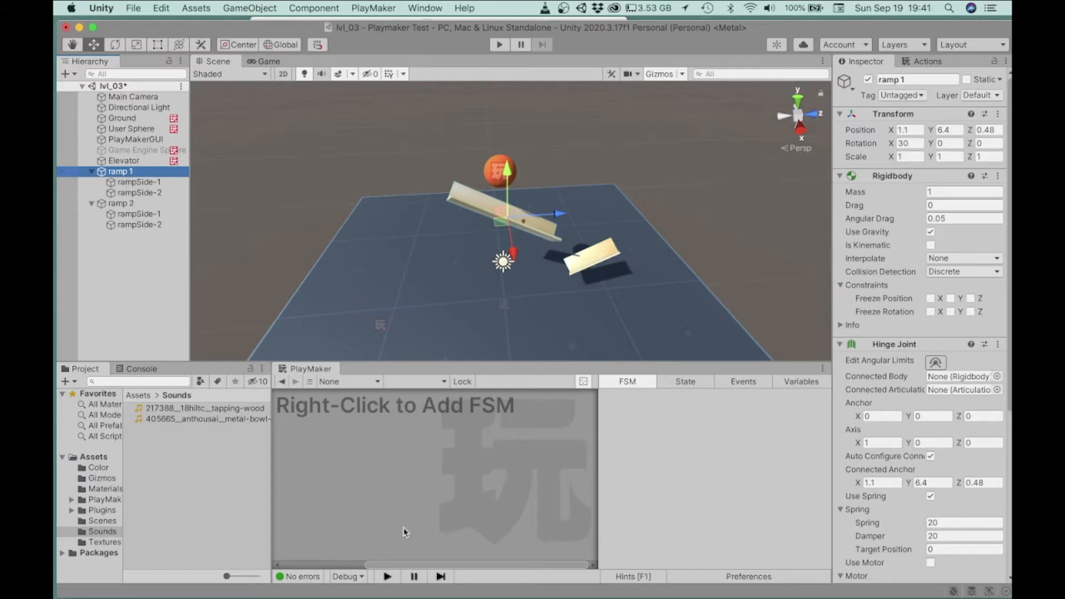
{"action": "right_click", "coordinate": [350, 441]}
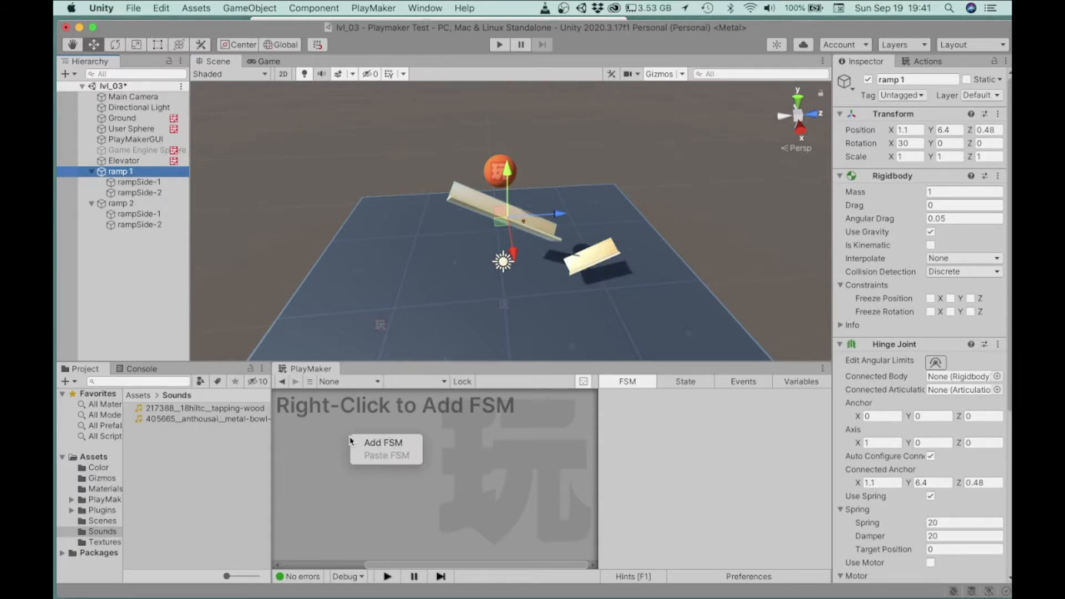
{"action": "left_click", "coordinate": [366, 443]}
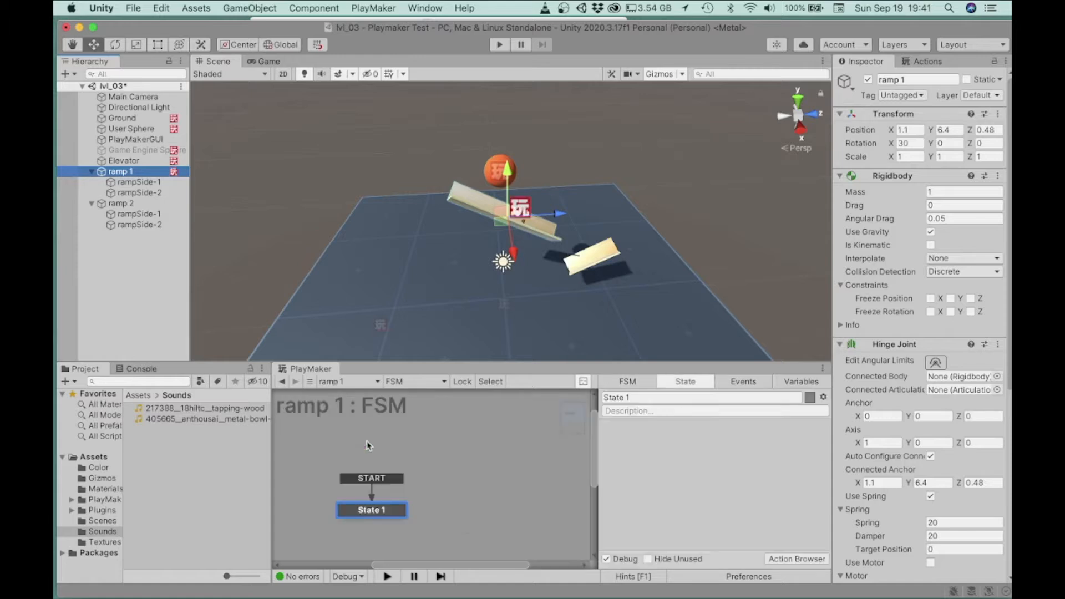
{"action": "left_click_drag", "start_coordinate": [370, 507], "coordinate": [333, 460]}
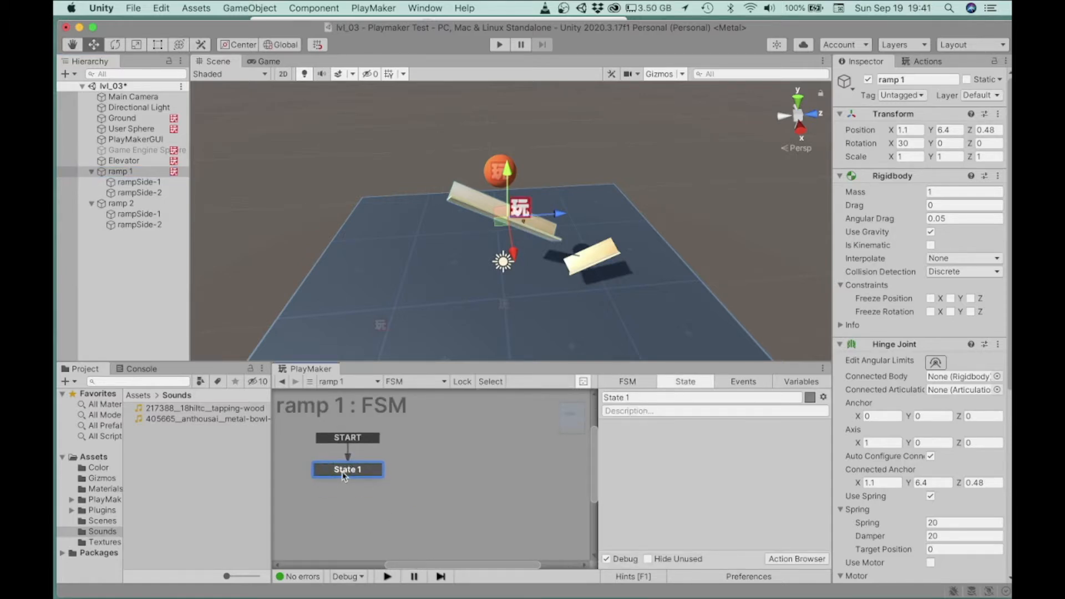
{"action": "left_click", "coordinate": [638, 398]}
{"action": "left_click_drag", "start_coordinate": [638, 397], "coordinate": [591, 398]}
{"action": "type", "text": "Ide"}
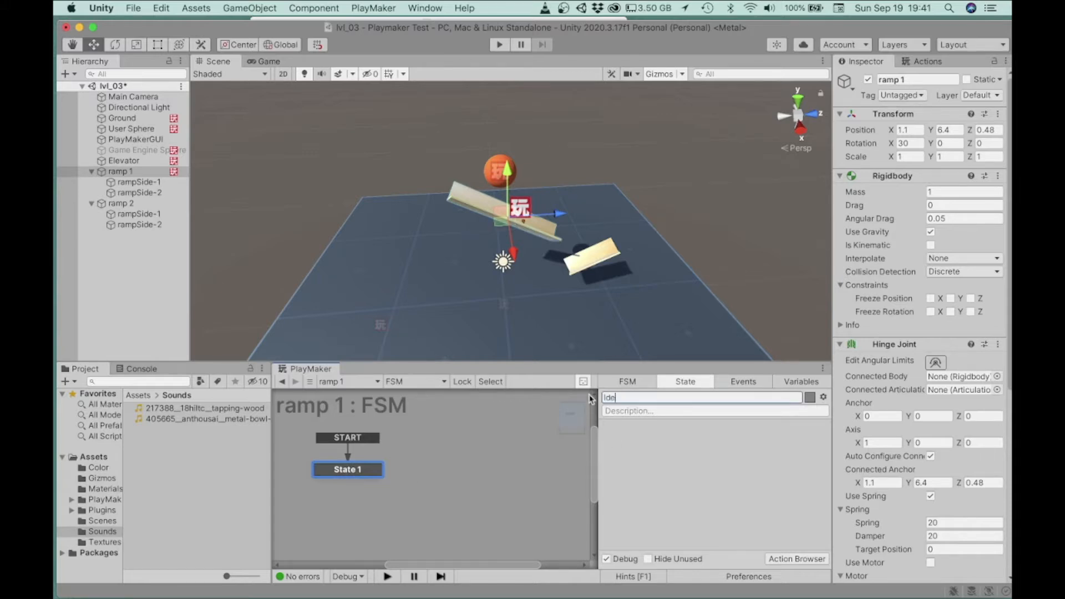
{"action": "type", "text": "le"}
Add a Collision Event action to the Idle state of ramp 1
{"action": "left_click", "coordinate": [924, 61]}
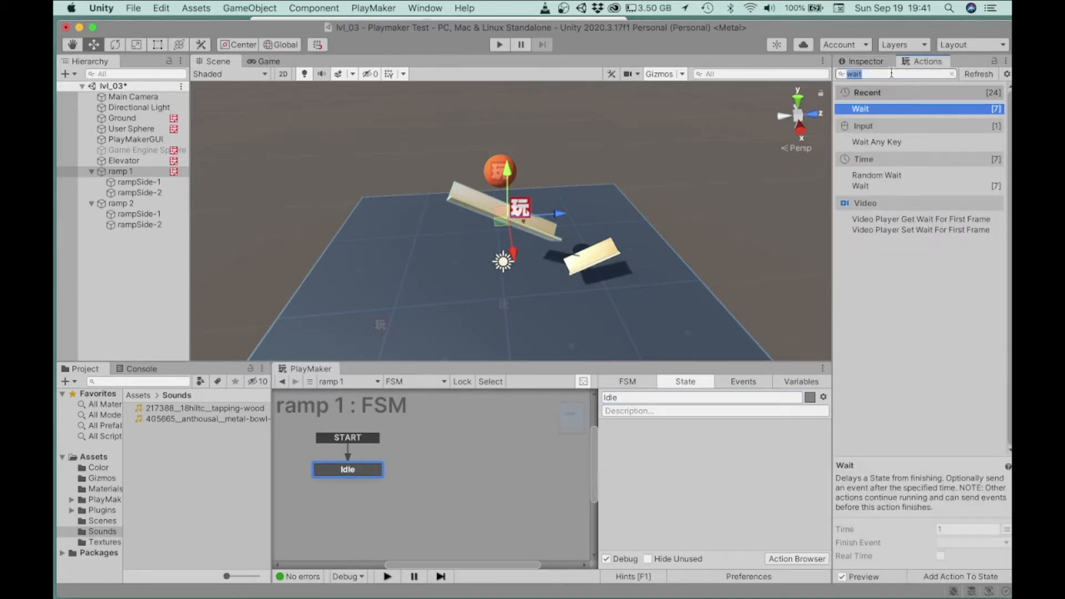
{"action": "type", "text": "collision"}
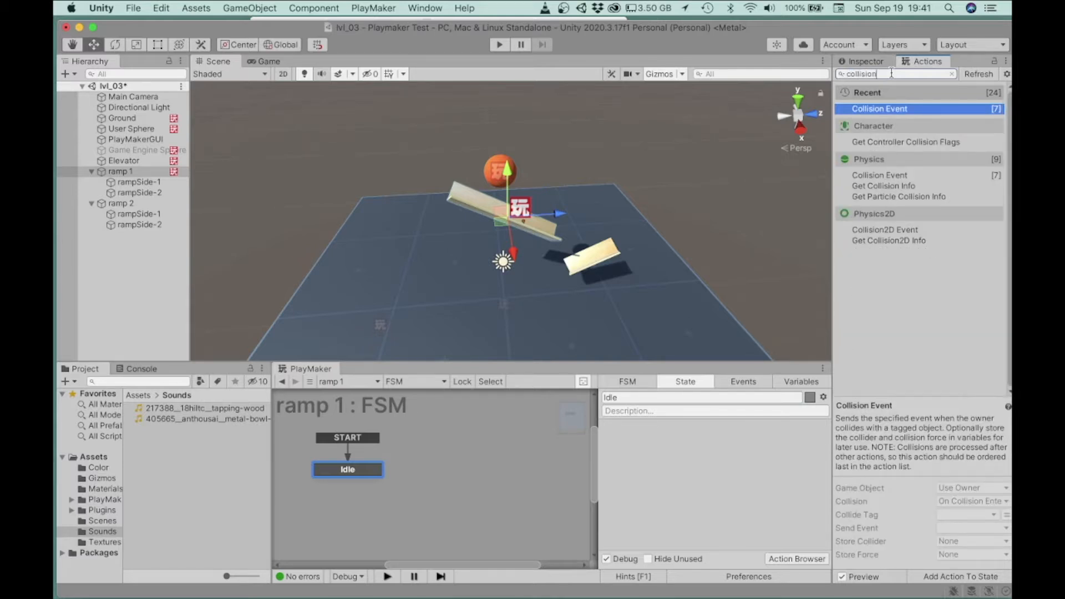
{"action": "double_click", "coordinate": [895, 109]}
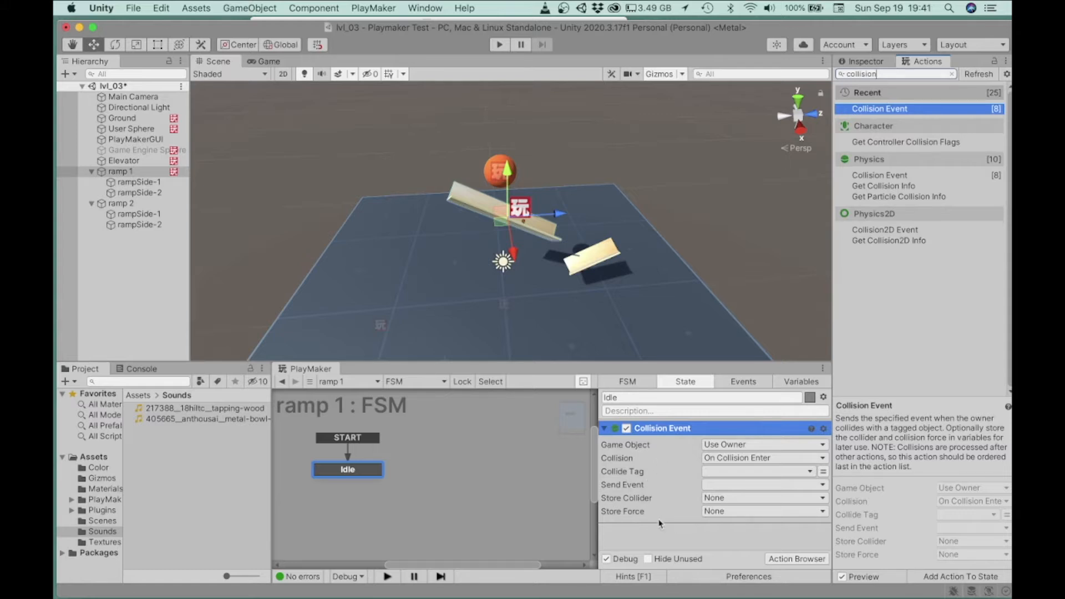
Create a new event named "hits ramp" as the Collision Event's Send Event
{"action": "left_click", "coordinate": [723, 485]}
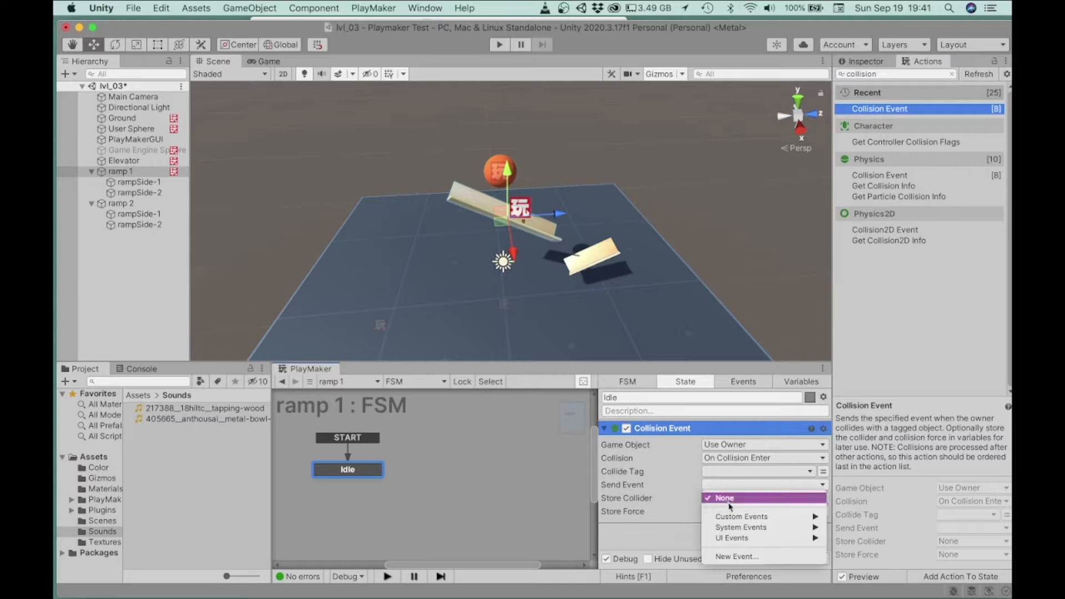
{"action": "mouse_move", "coordinate": [731, 515]}
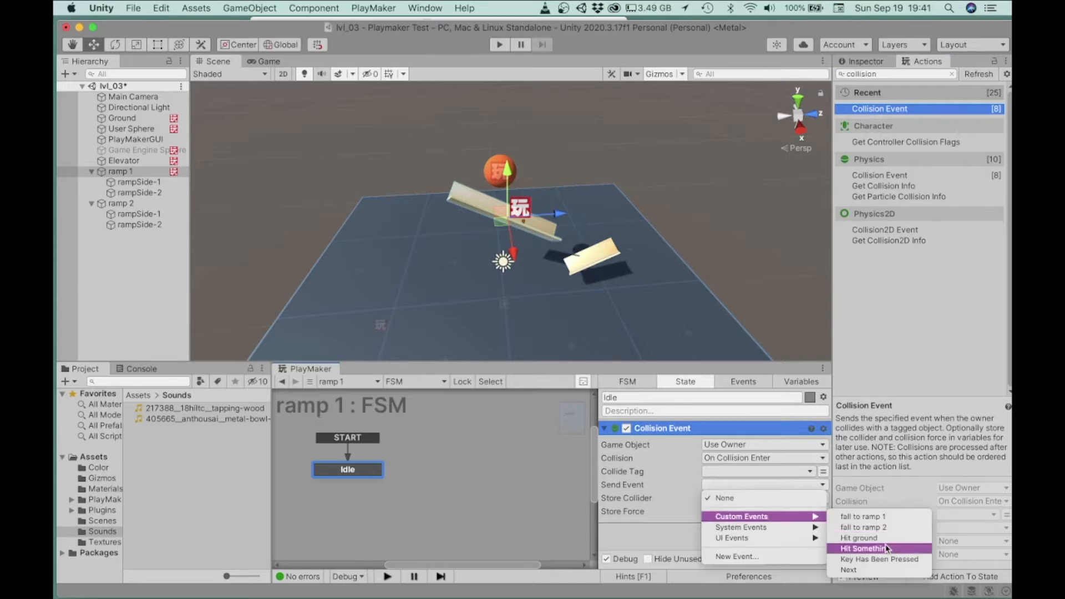
{"action": "mouse_move", "coordinate": [733, 537]}
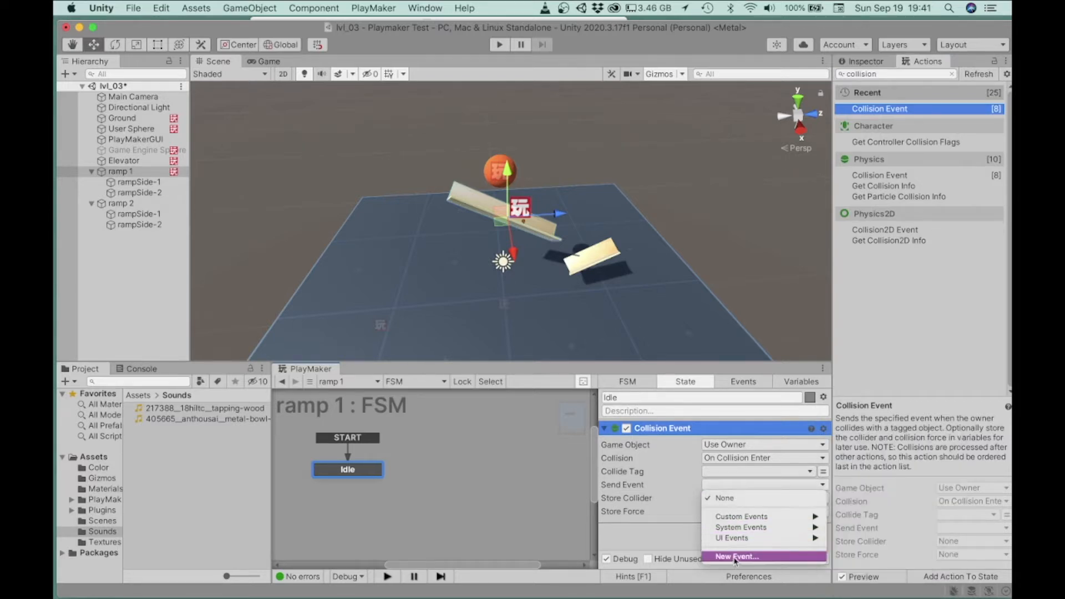
{"action": "left_click", "coordinate": [735, 556]}
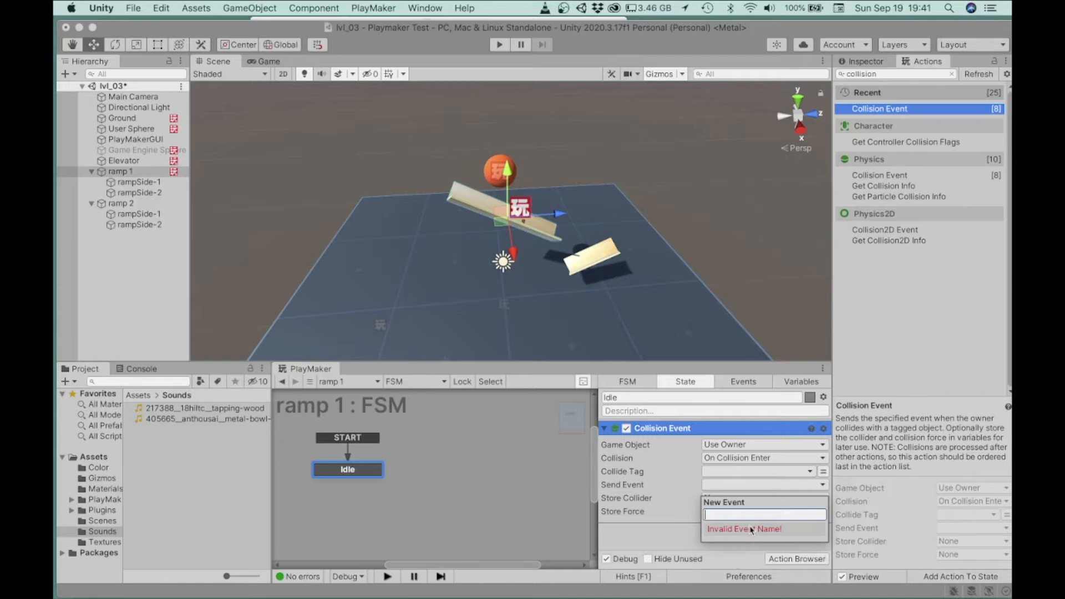
{"action": "type", "text": "hi"}
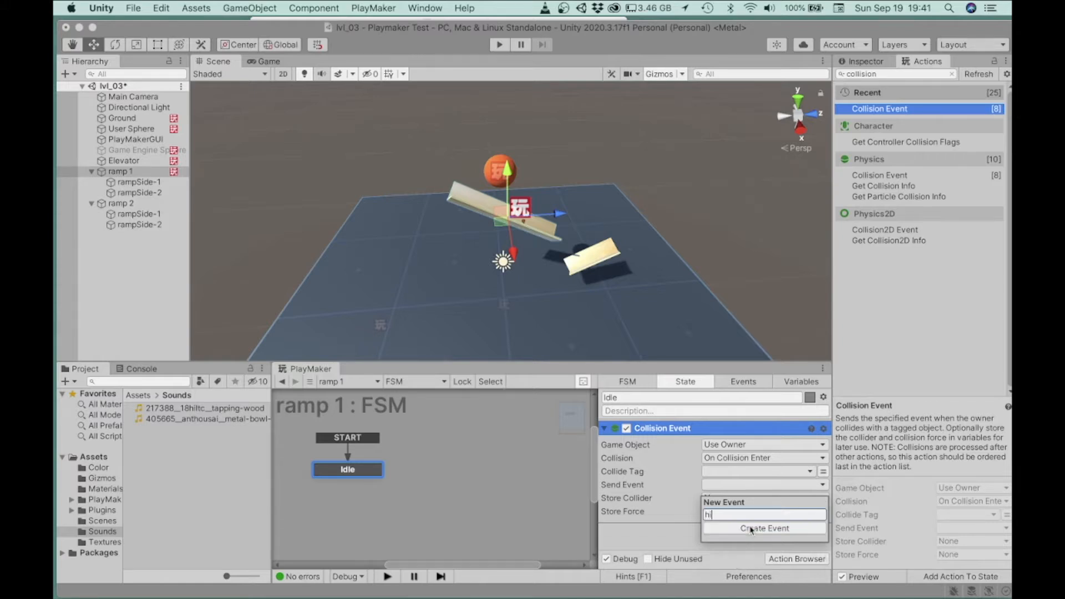
{"action": "type", "text": "ts ramp"}
{"action": "left_click", "coordinate": [751, 530]}
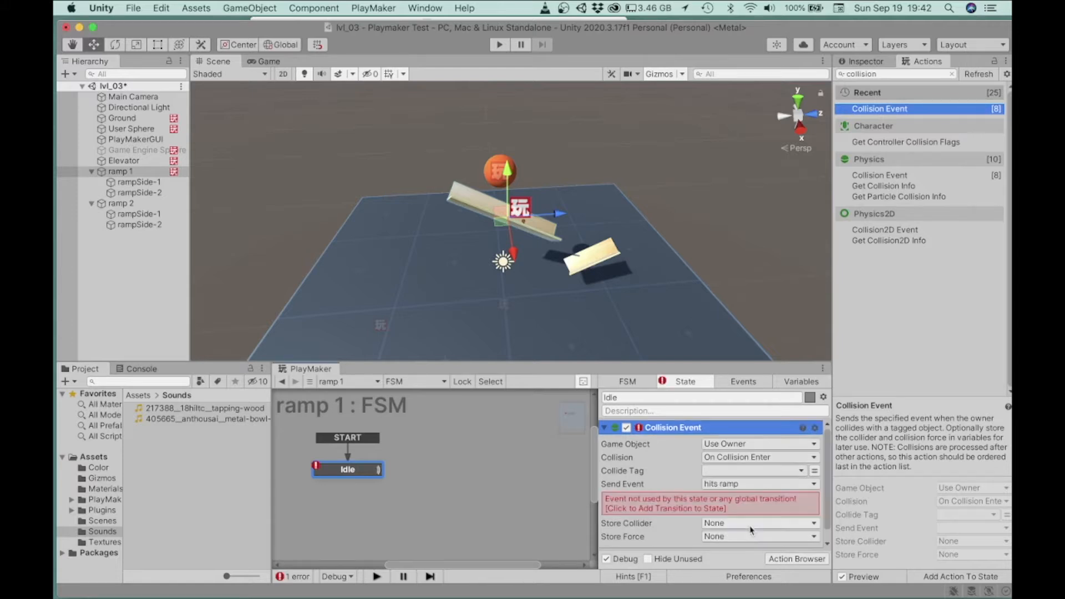
Add a "hits ramp" transition to the Idle state and connect it to a new state
{"action": "right_click", "coordinate": [353, 472]}
{"action": "mouse_move", "coordinate": [427, 473]}
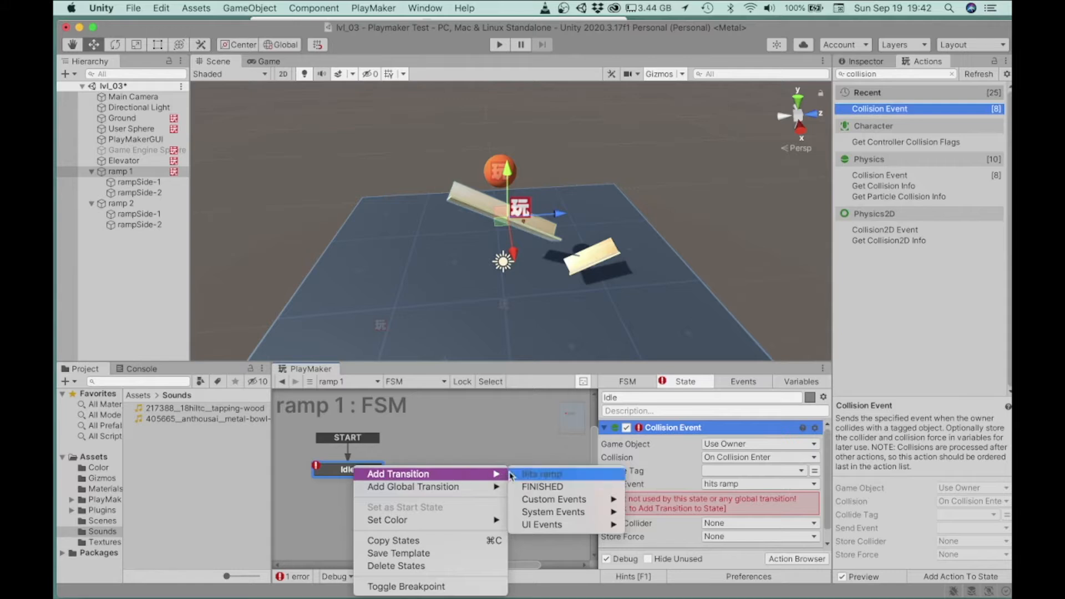
{"action": "mouse_move", "coordinate": [545, 500]}
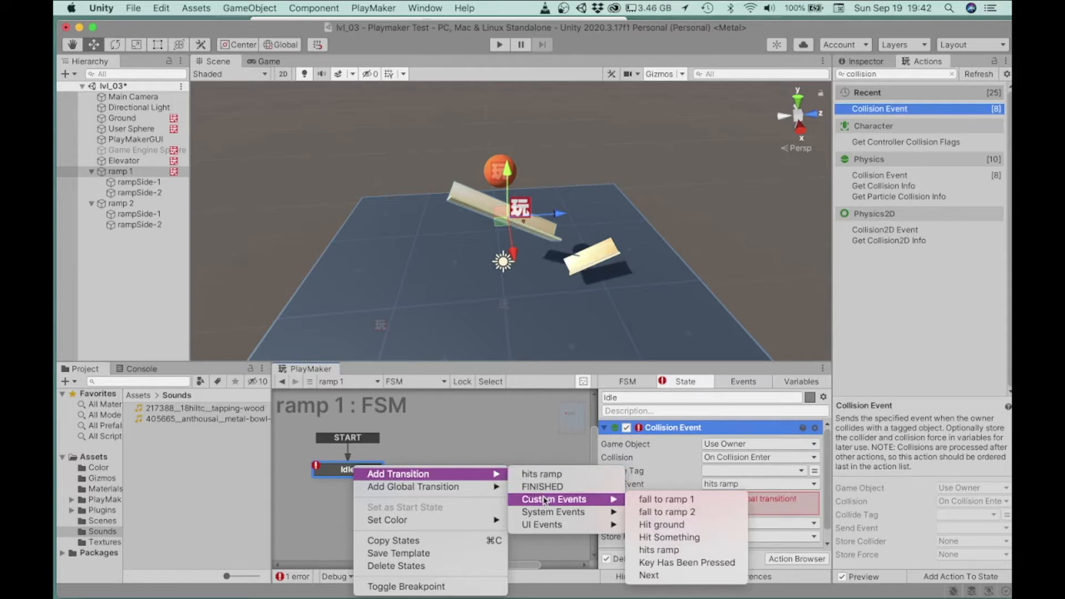
{"action": "left_click", "coordinate": [659, 550]}
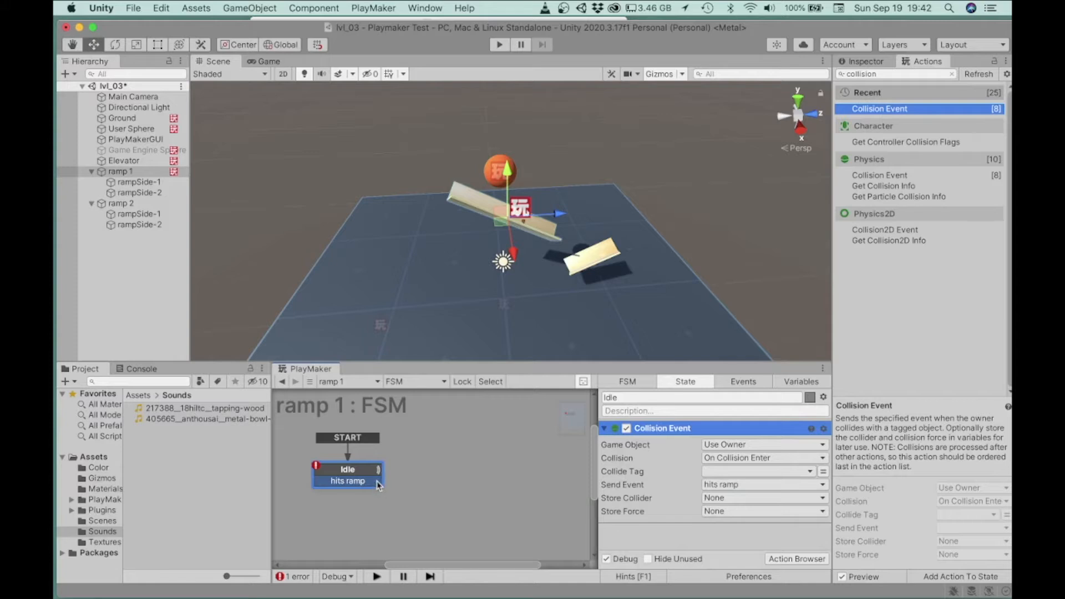
{"action": "left_click_drag", "start_coordinate": [386, 486], "coordinate": [494, 450]}
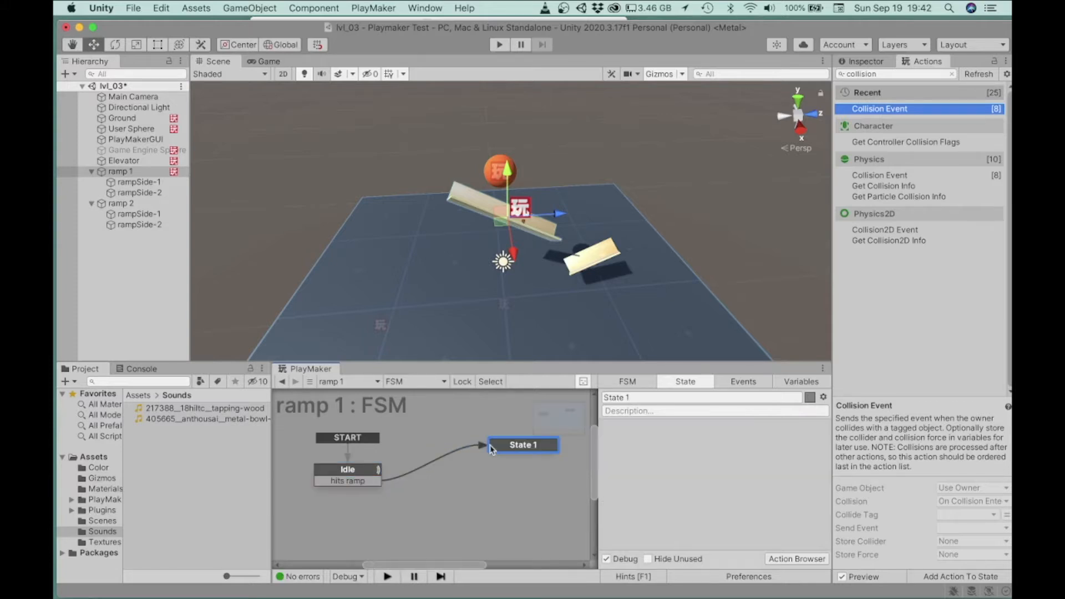
Rename the new state that follows Idle as "Play Sound"
{"action": "double_click", "coordinate": [627, 398]}
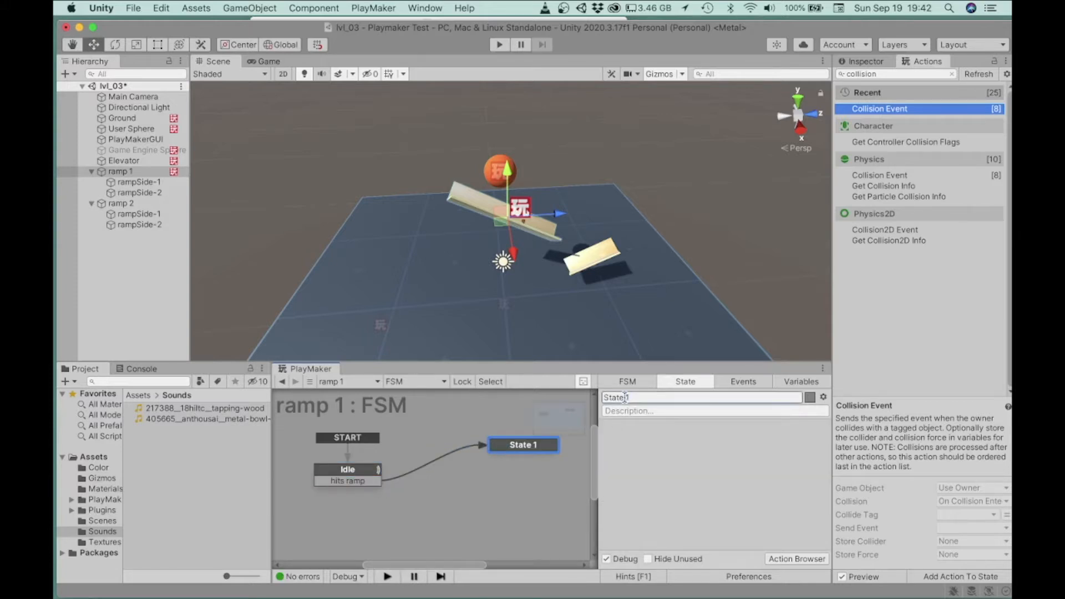
{"action": "key", "text": "super+a"}
{"action": "type", "text": "Play Sound"}
{"action": "key", "text": "Return"}
Find the Play Sound action and add it to the Play Sound state
{"action": "left_click", "coordinate": [900, 75]}
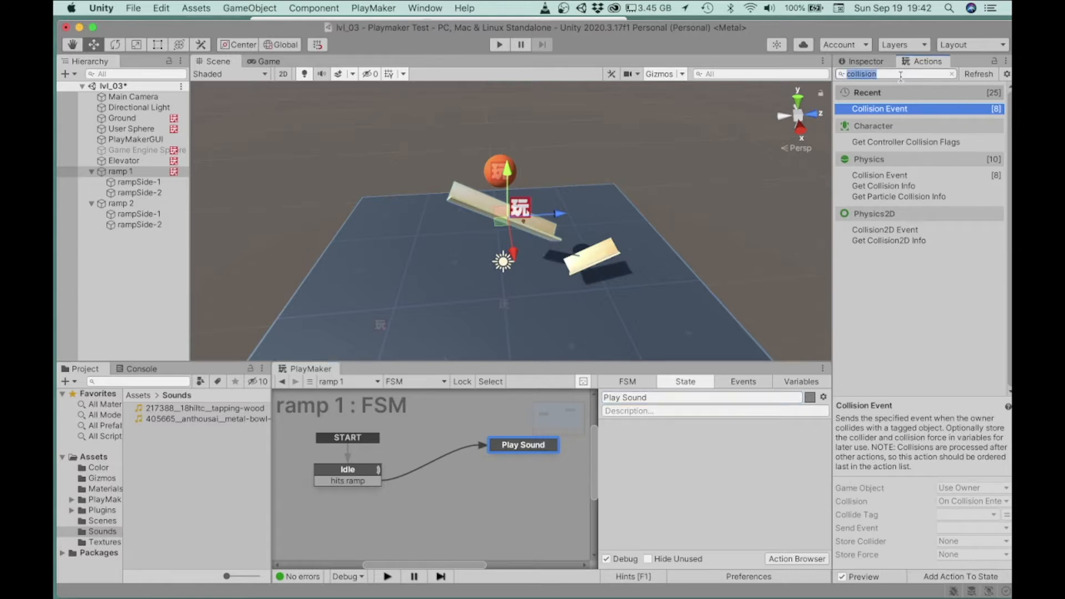
{"action": "type", "text": "play"}
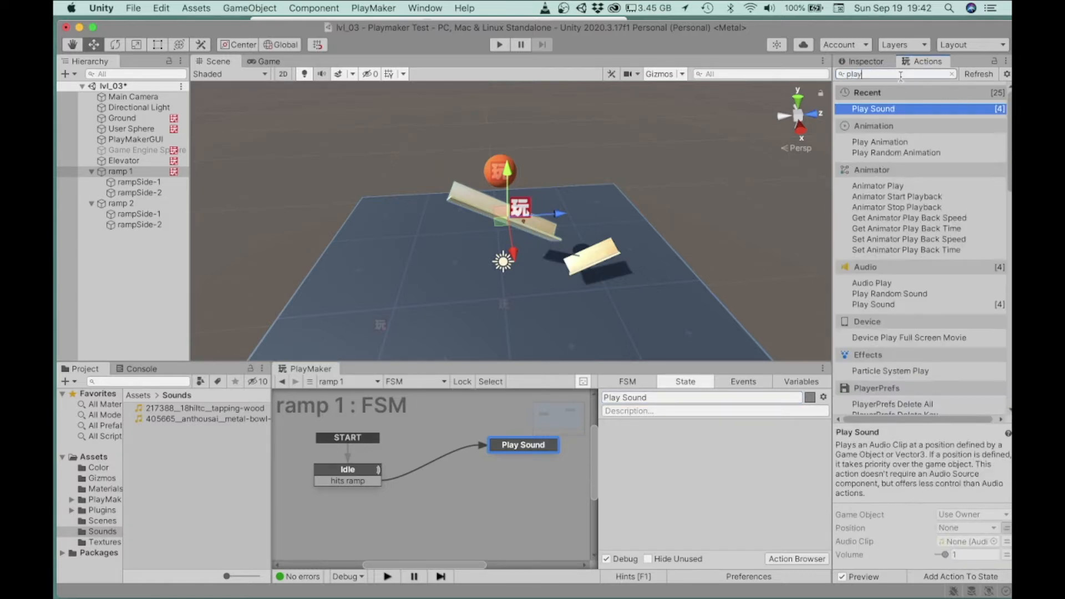
{"action": "double_click", "coordinate": [882, 110]}
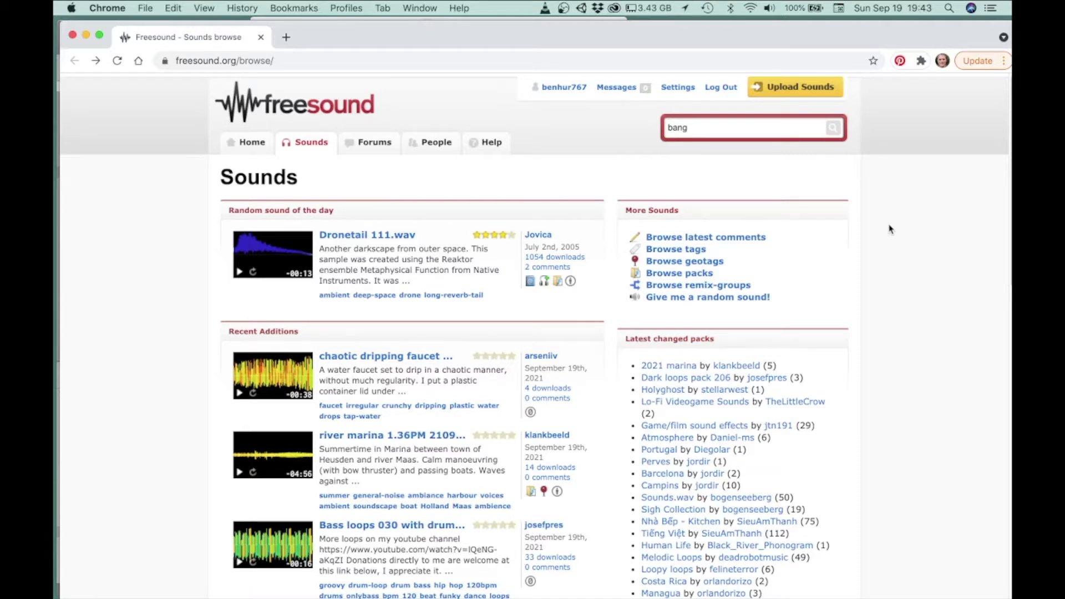
Search Freesound for "bang", filter the results by the wood tag and preview the "wood bang" sound
{"action": "left_click", "coordinate": [703, 131]}
{"action": "double_click", "coordinate": [672, 129]}
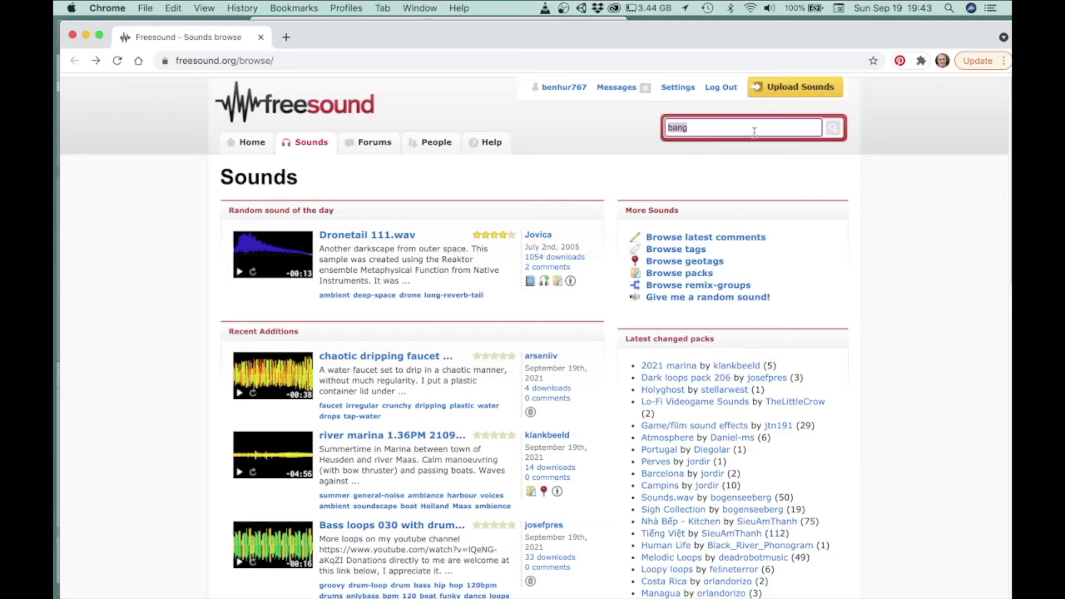
{"action": "left_click", "coordinate": [833, 132]}
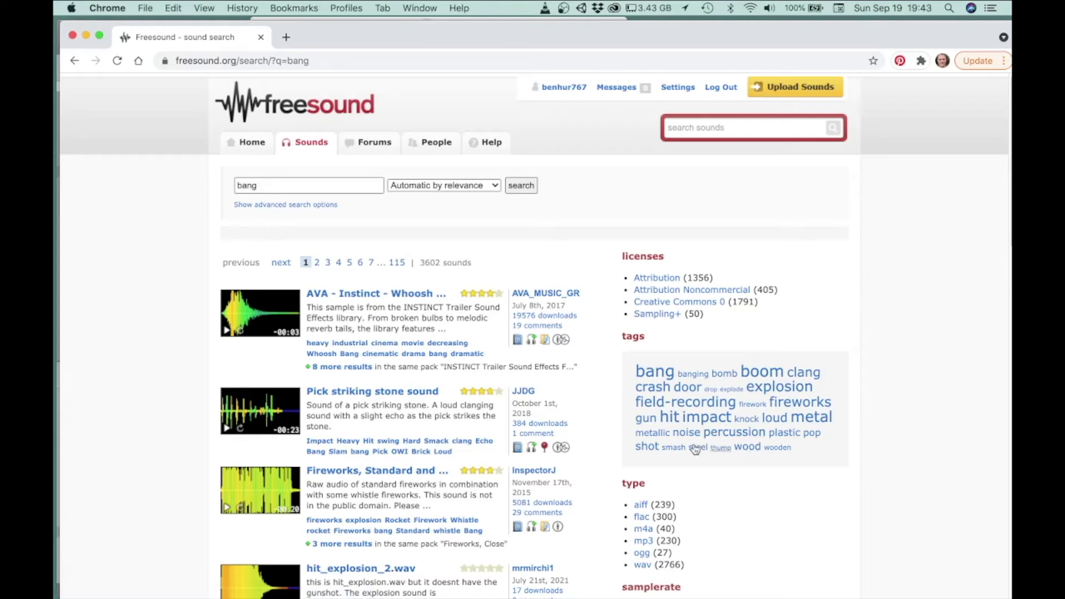
{"action": "left_click", "coordinate": [747, 447]}
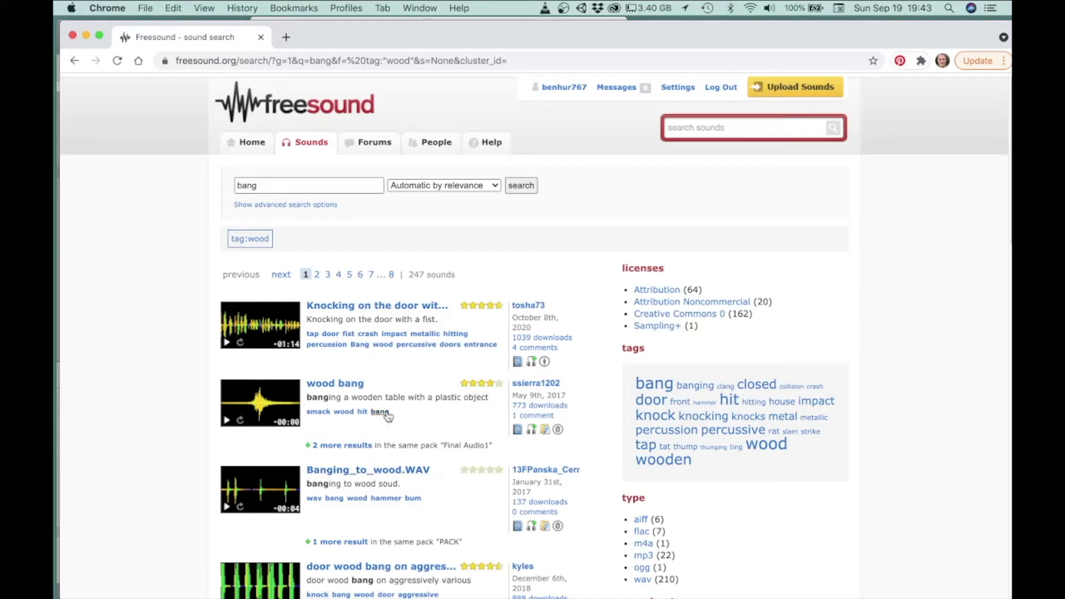
{"action": "left_click", "coordinate": [227, 423]}
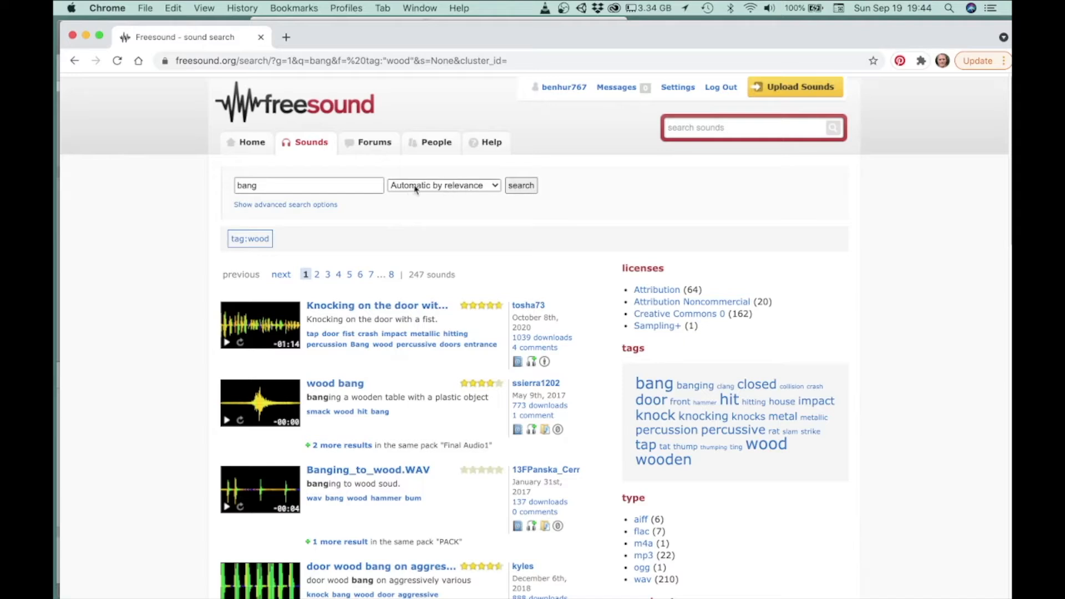
Search for "wood" with the results sorted by duration, shortest first
{"action": "left_click", "coordinate": [463, 186]}
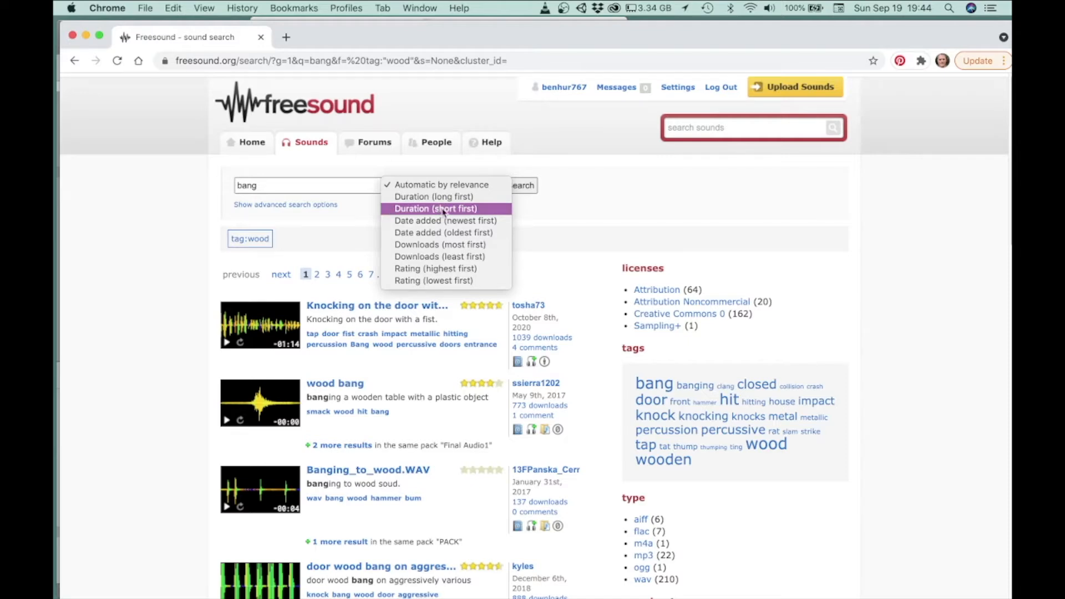
{"action": "left_click", "coordinate": [418, 211]}
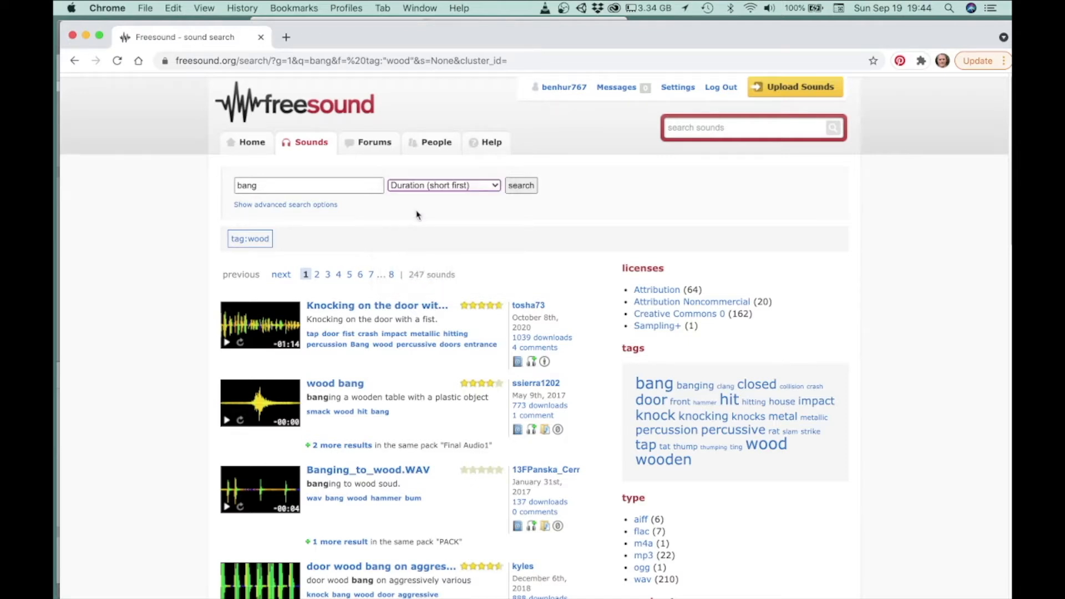
{"action": "double_click", "coordinate": [299, 180]}
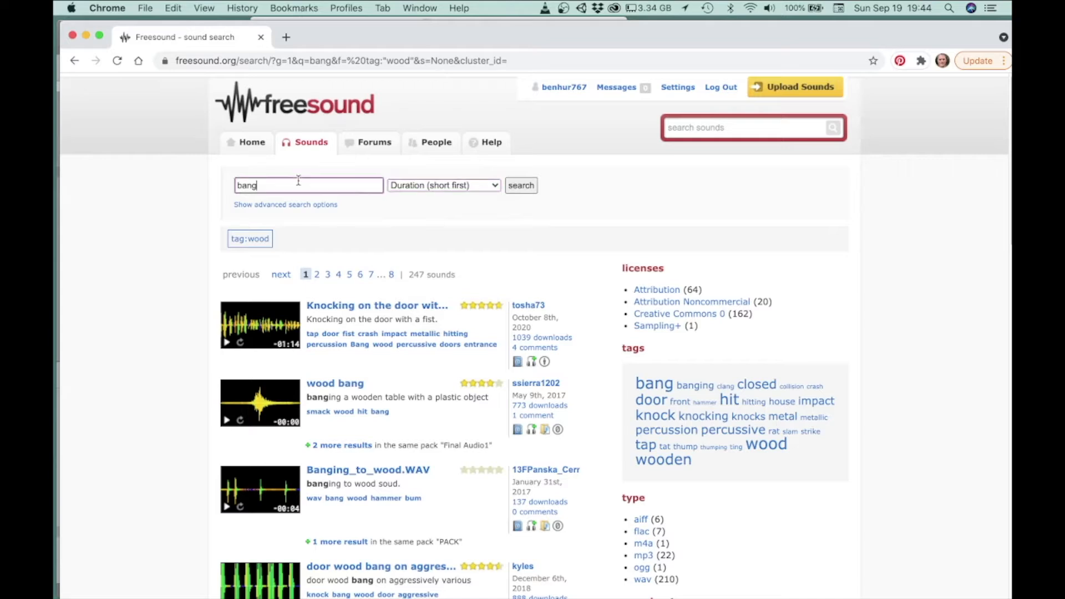
{"action": "type", "text": "wood"}
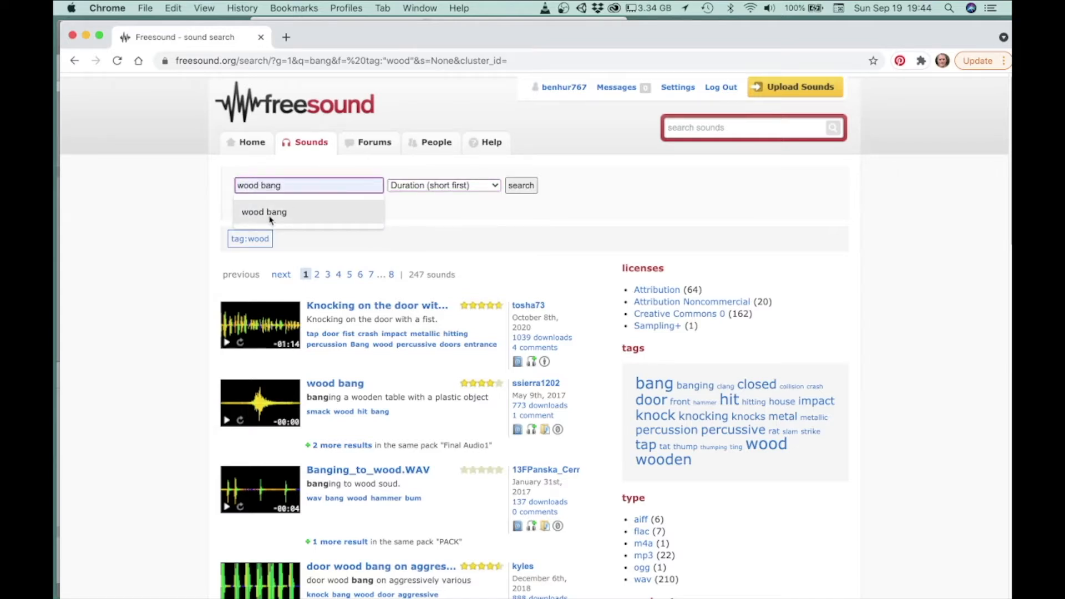
{"action": "left_click", "coordinate": [515, 187]}
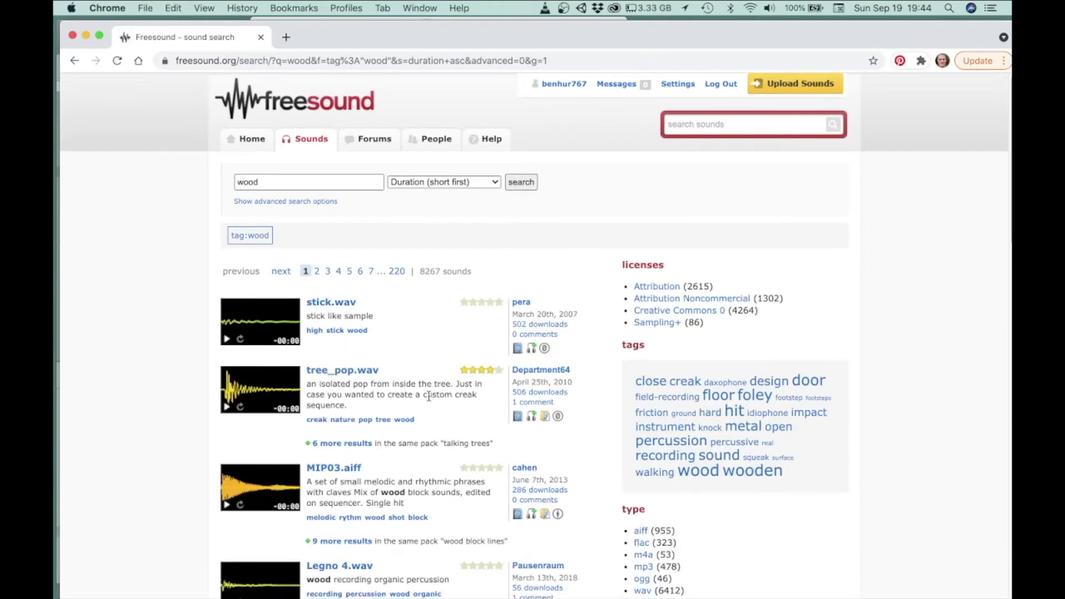
Browse the short wood sounds and preview Woodblock.wav
{"action": "scroll", "coordinate": [427, 402], "scroll_direction": "down", "scroll_amount": 8}
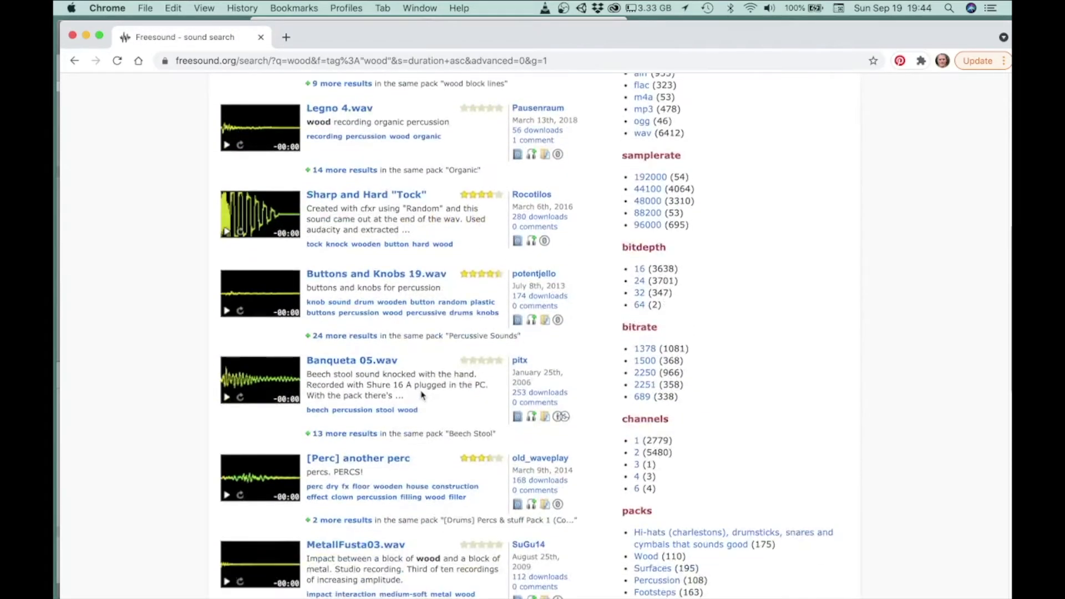
{"action": "scroll", "coordinate": [421, 395], "scroll_direction": "down", "scroll_amount": 5}
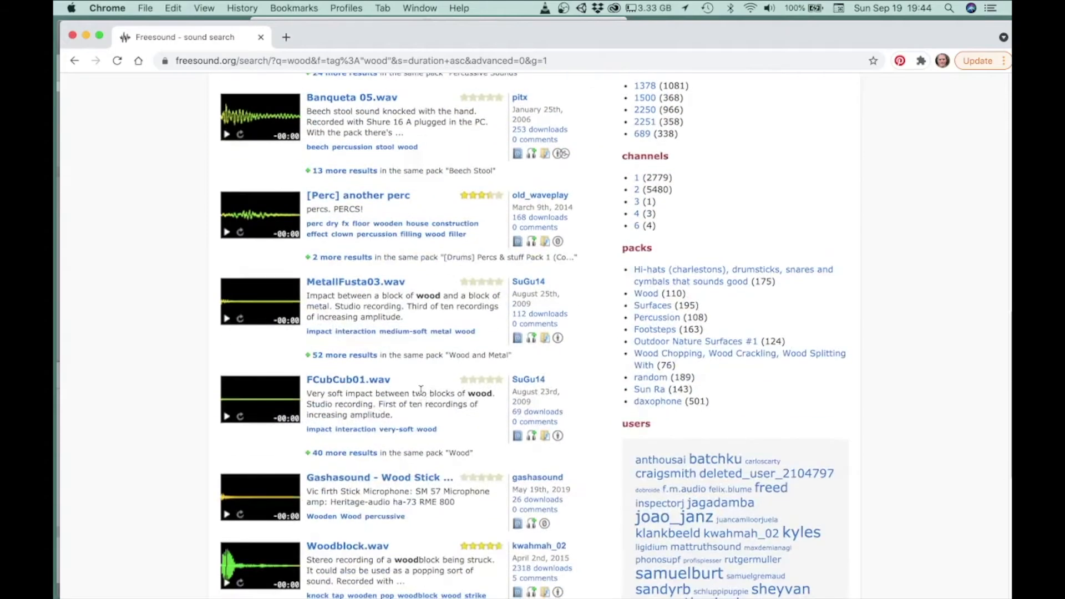
{"action": "scroll", "coordinate": [422, 391], "scroll_direction": "down", "scroll_amount": 1}
{"action": "scroll", "coordinate": [421, 390], "scroll_direction": "down", "scroll_amount": 2}
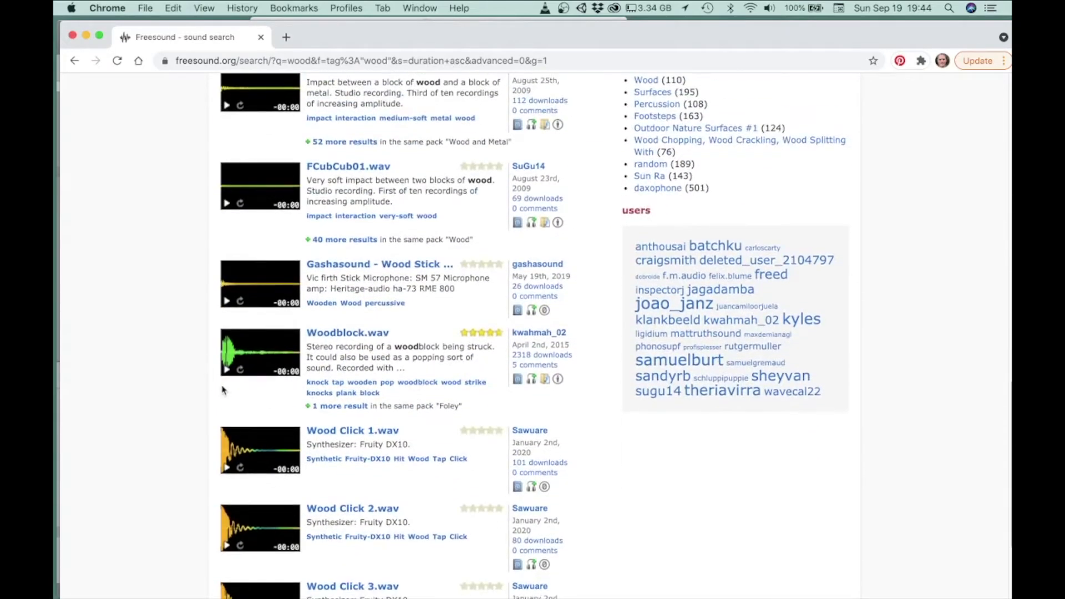
{"action": "left_click", "coordinate": [227, 370]}
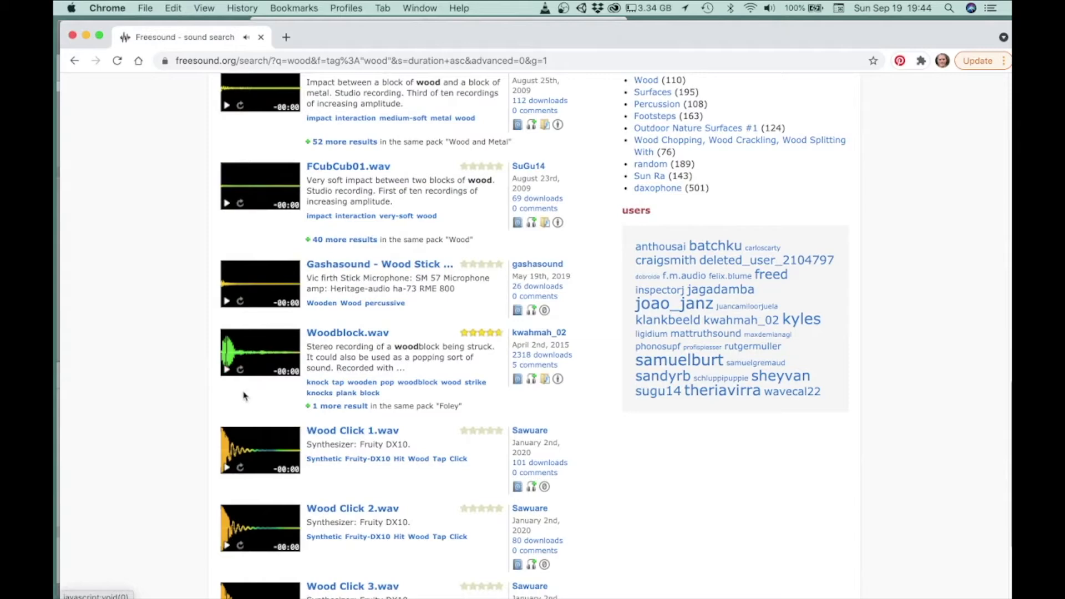
Go to the second page of the short wood sound results and download Wood Blip.wav
{"action": "scroll", "coordinate": [250, 392], "scroll_direction": "down", "scroll_amount": 2}
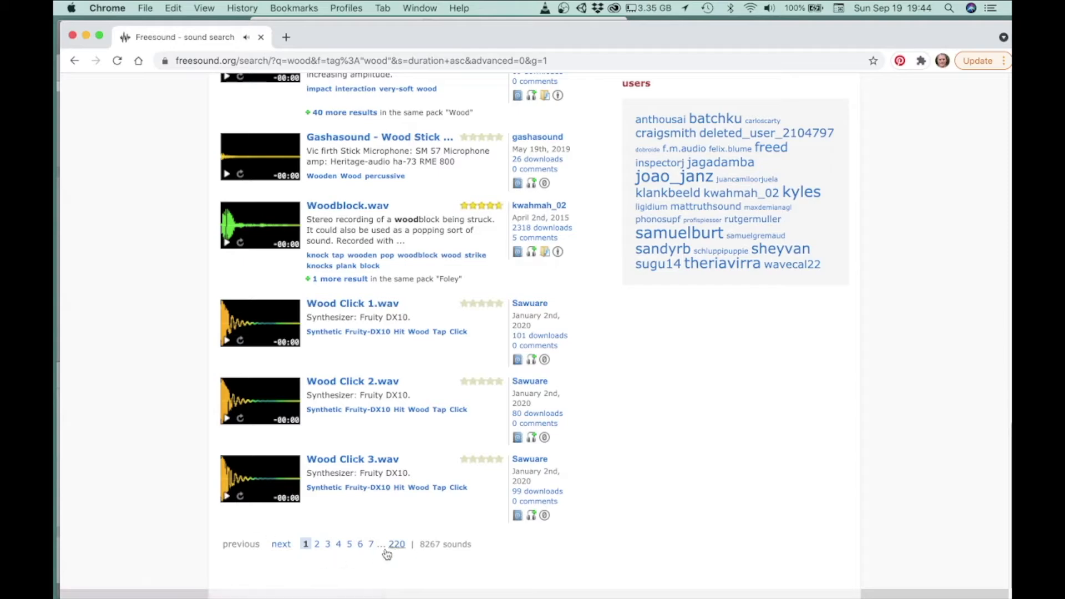
{"action": "left_click", "coordinate": [318, 546]}
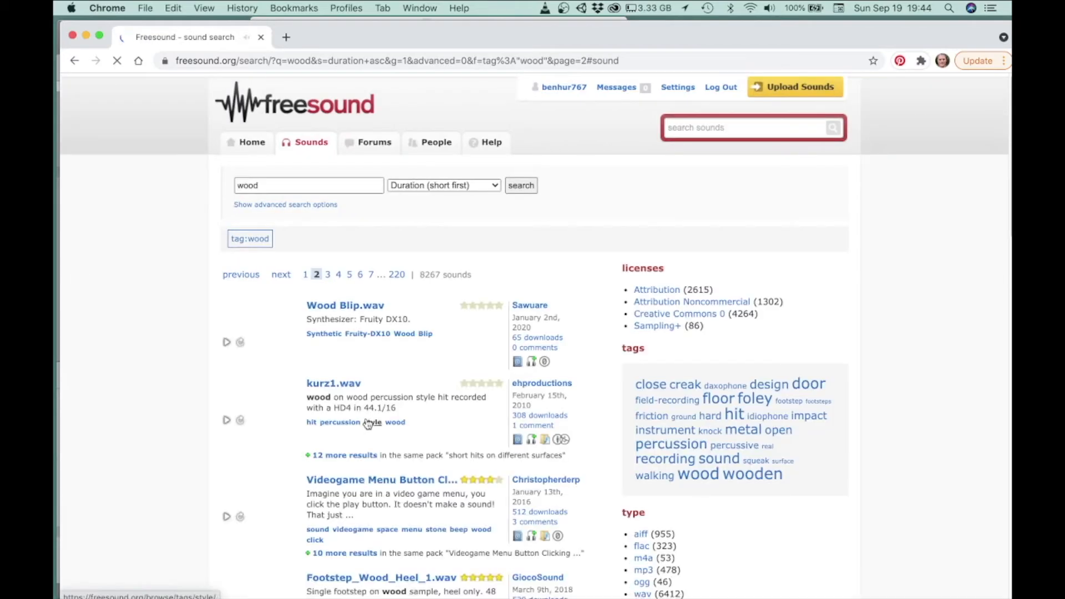
{"action": "scroll", "coordinate": [398, 419], "scroll_direction": "down", "scroll_amount": 3}
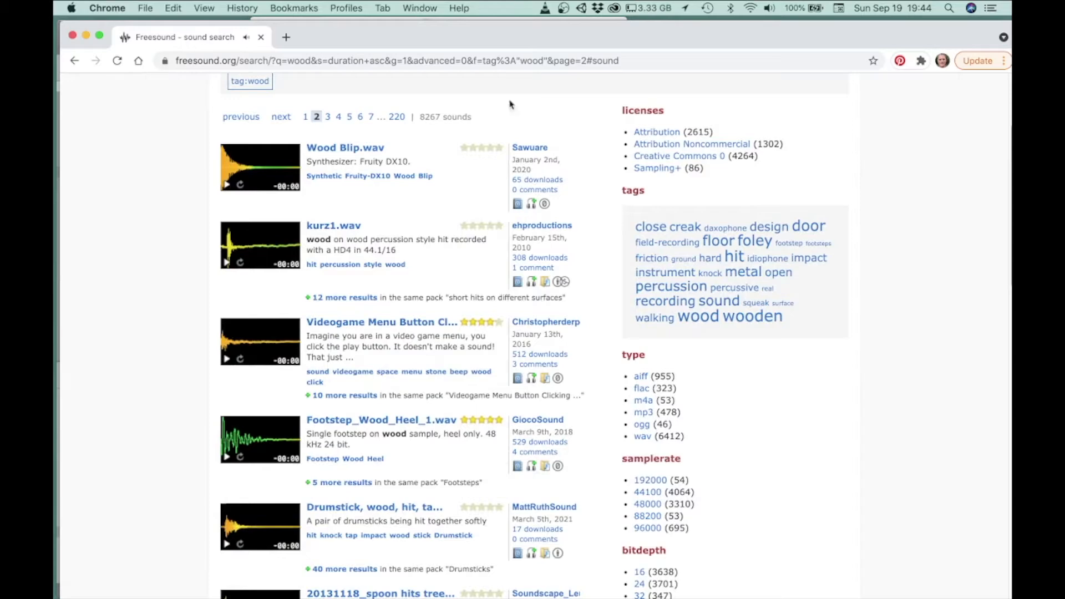
{"action": "key", "text": "super+w"}
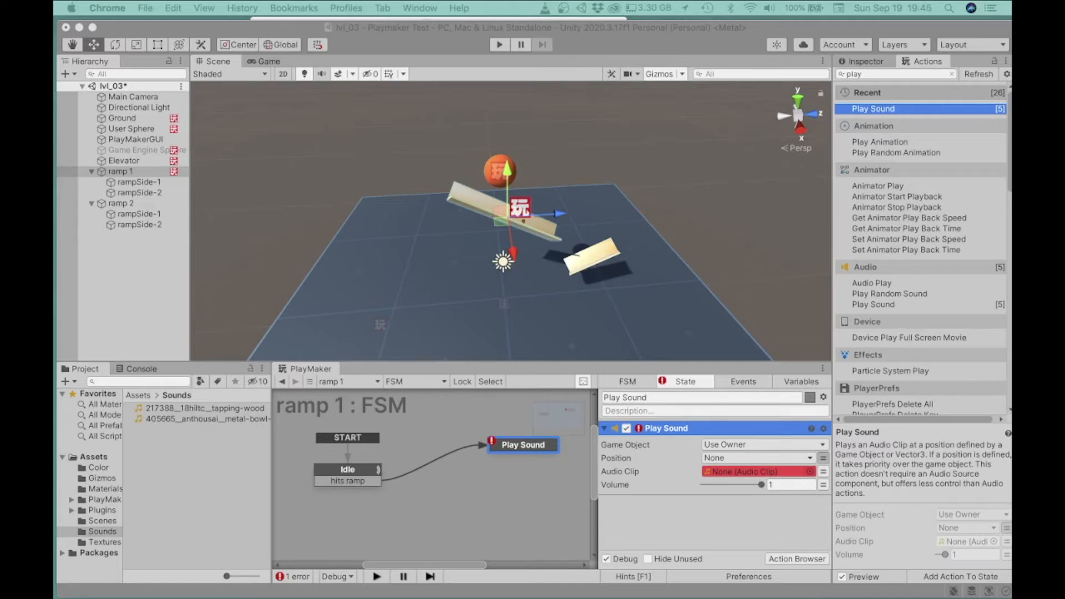
{"action": "key", "text": "super+Tab"}
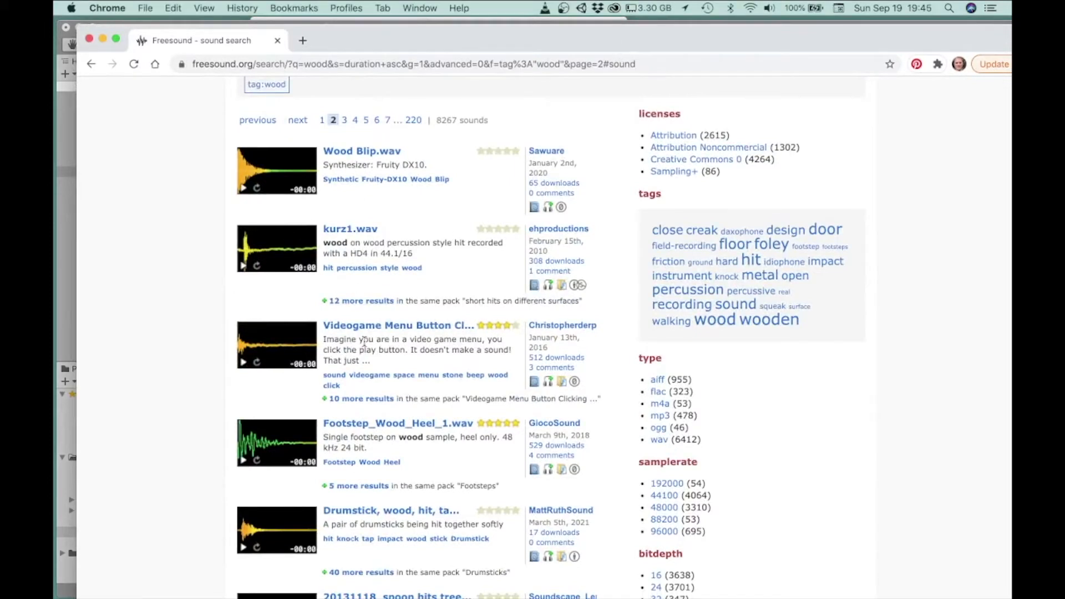
{"action": "left_click", "coordinate": [357, 152]}
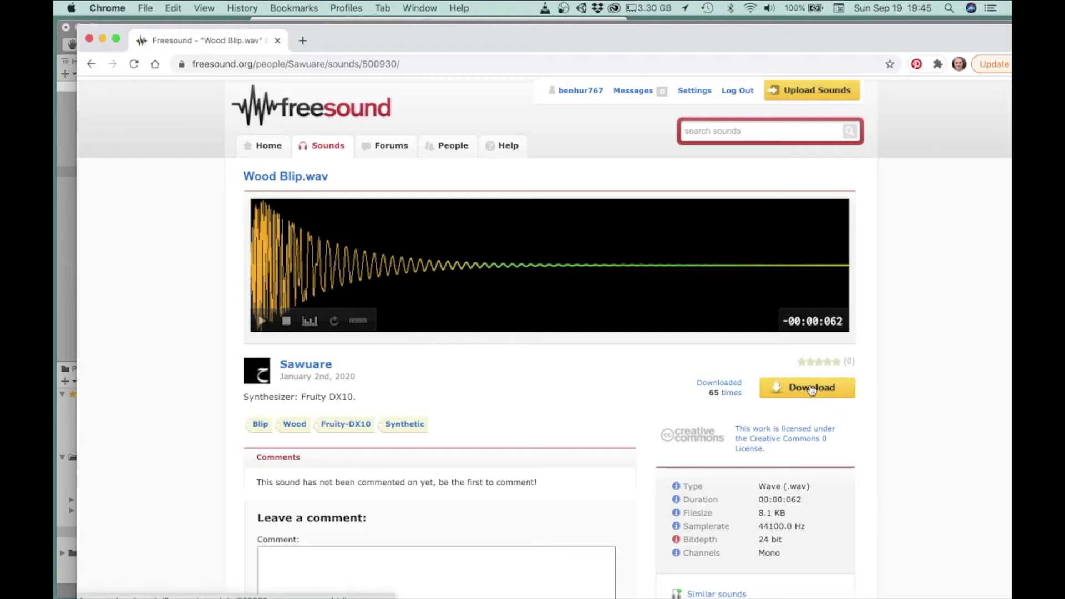
{"action": "left_click", "coordinate": [791, 391]}
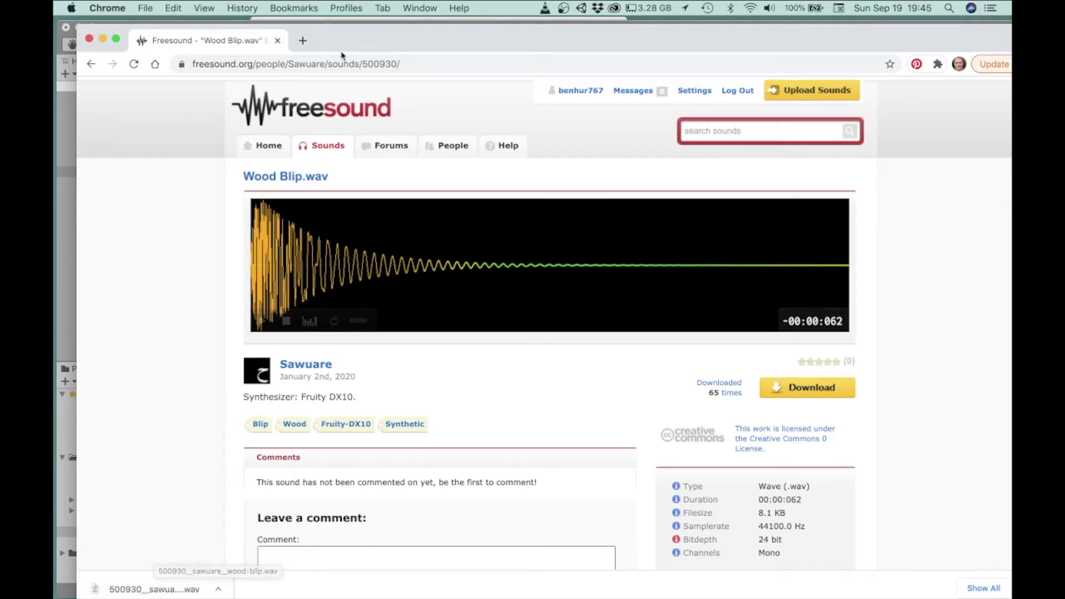
Switch to Unity, assign the 217388__18hiltc__tapping-wood clip to ramp 1's Play Sound action, and test the scene in play mode
{"action": "key", "text": "super+Tab"}
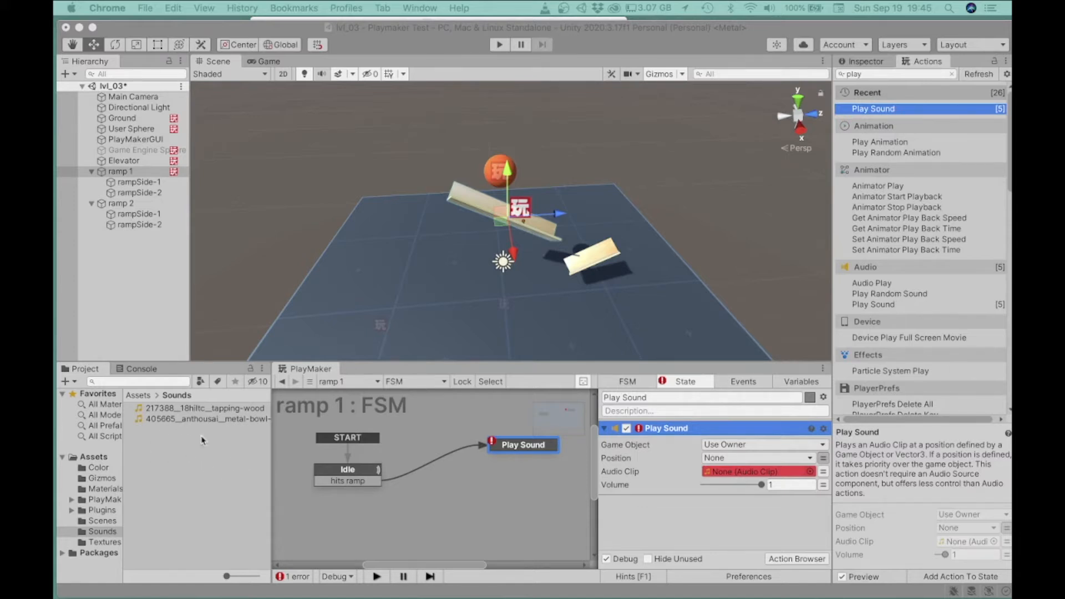
{"action": "left_click", "coordinate": [162, 410]}
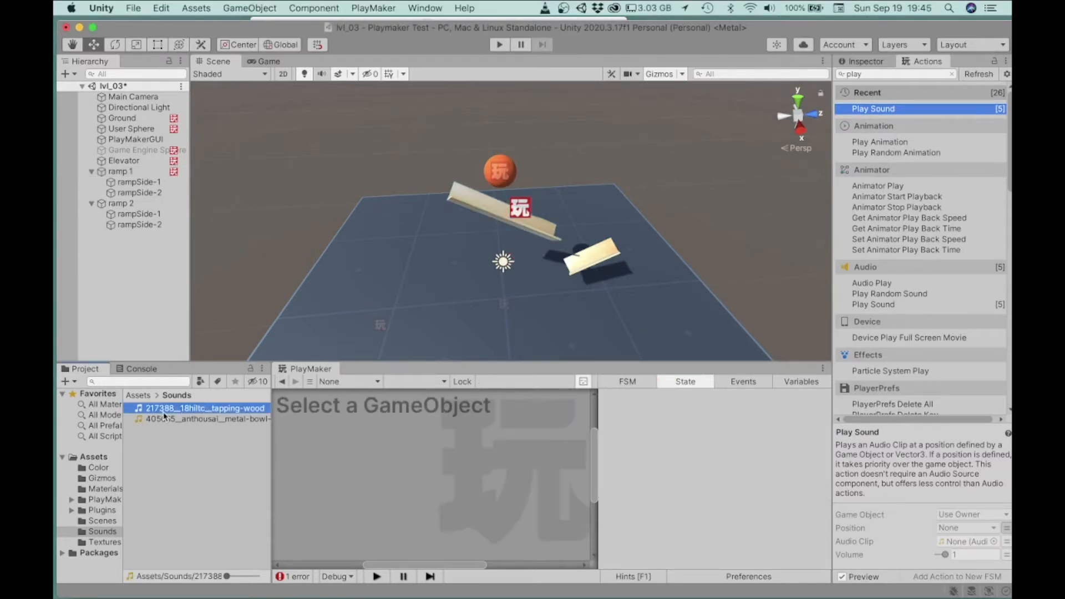
{"action": "left_click", "coordinate": [121, 173]}
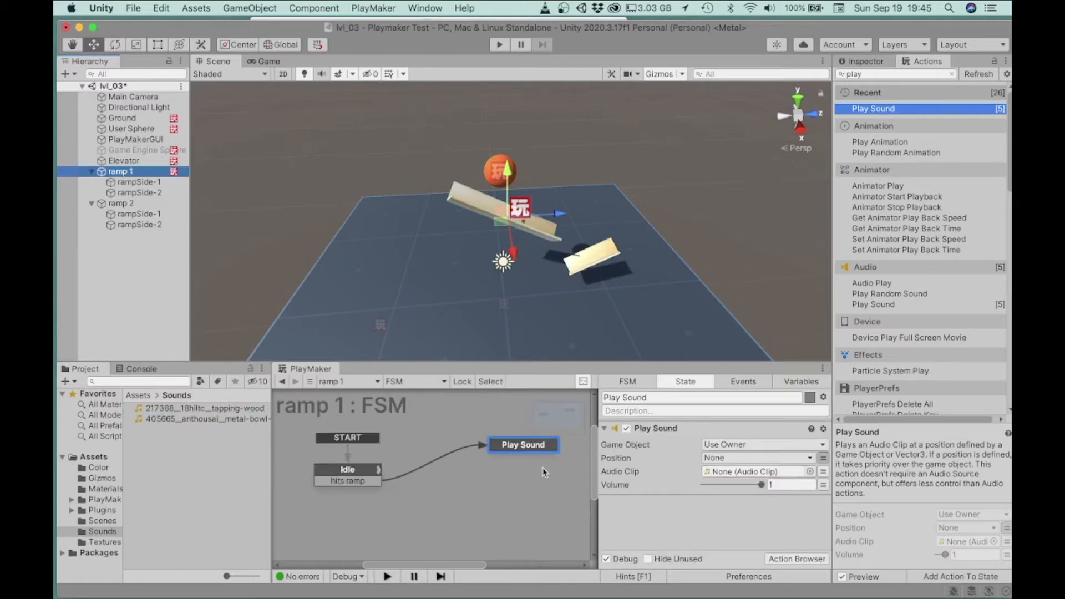
{"action": "left_click", "coordinate": [521, 449]}
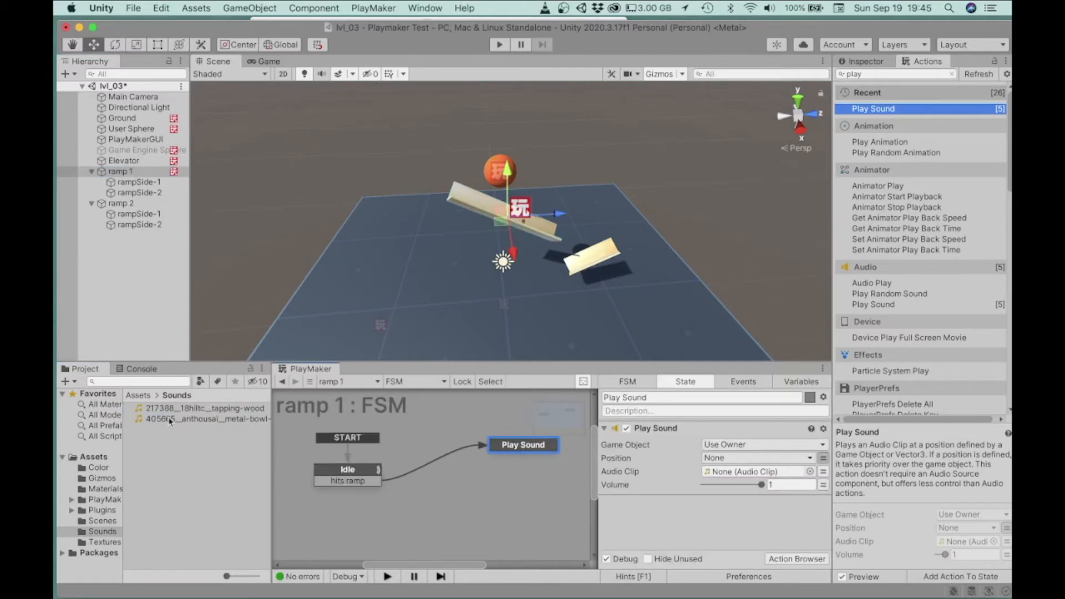
{"action": "left_click_drag", "start_coordinate": [156, 409], "coordinate": [724, 474]}
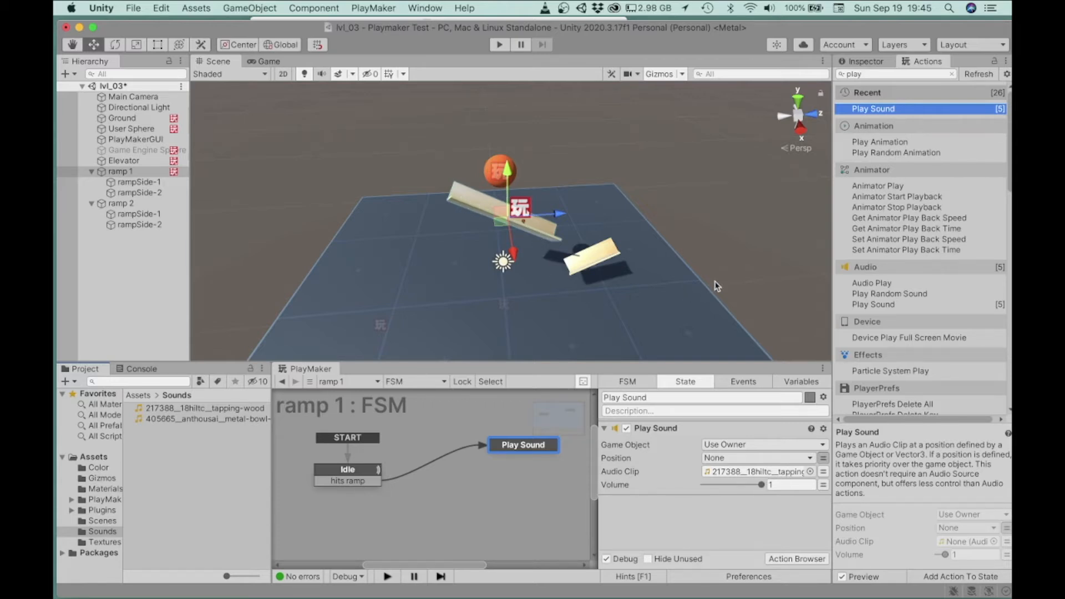
{"action": "key", "text": "super+p"}
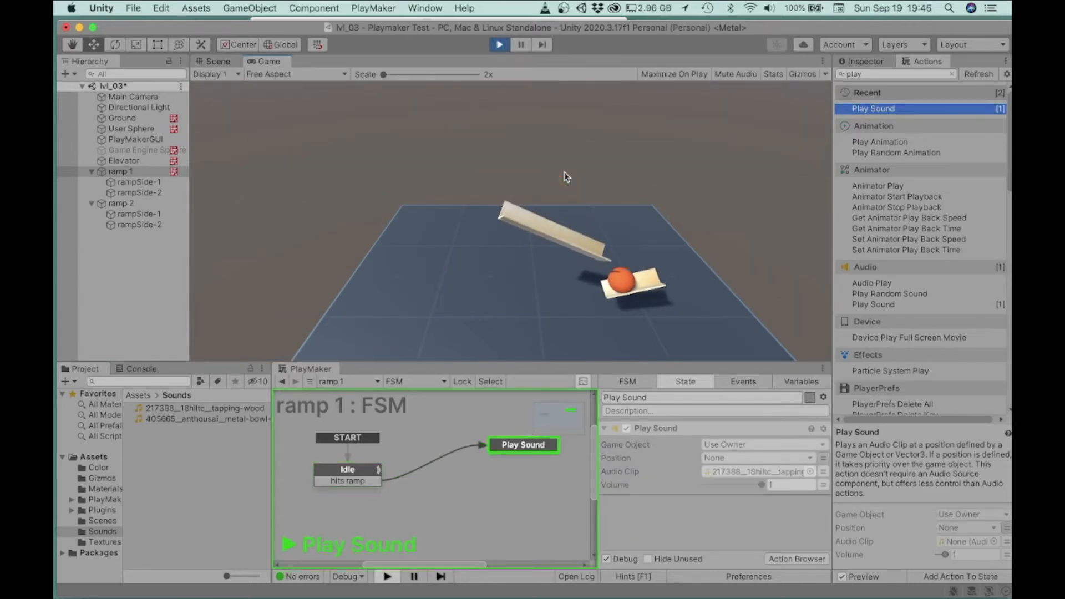
{"action": "key", "text": "super+p"}
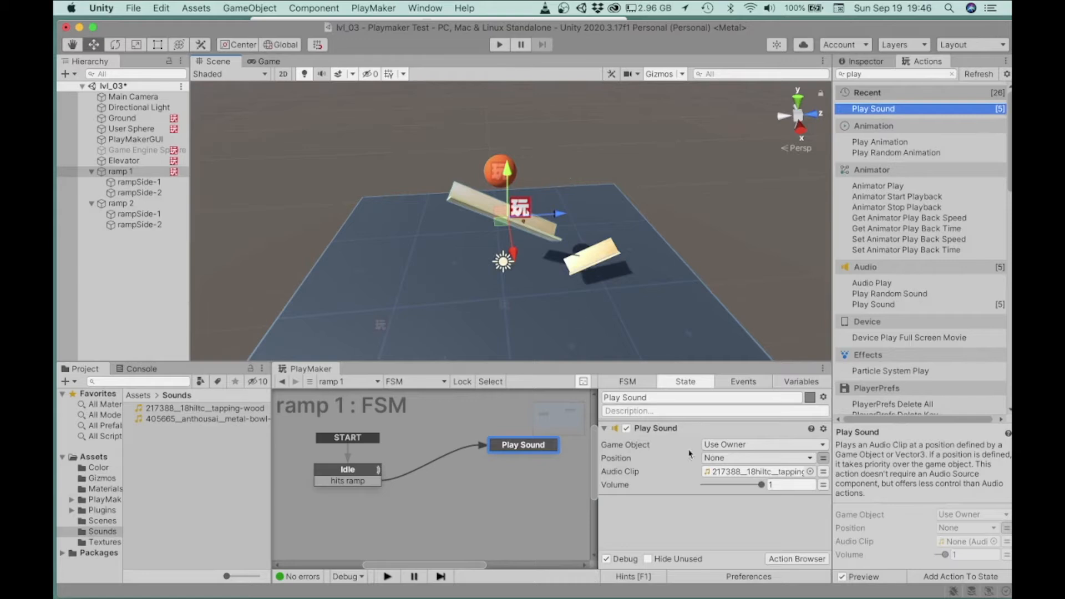
Try the Play Sound action at volume 2 in play mode and return the volume to 1
{"action": "left_click", "coordinate": [778, 486]}
{"action": "type", "text": "2"}
{"action": "key", "text": "super+p"}
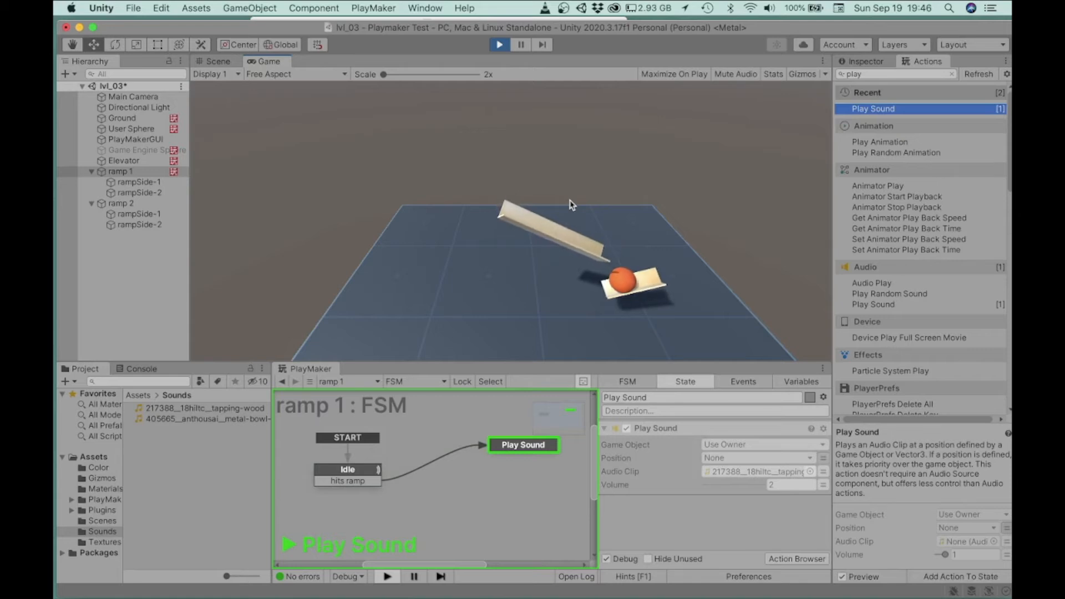
{"action": "key", "text": "super+p"}
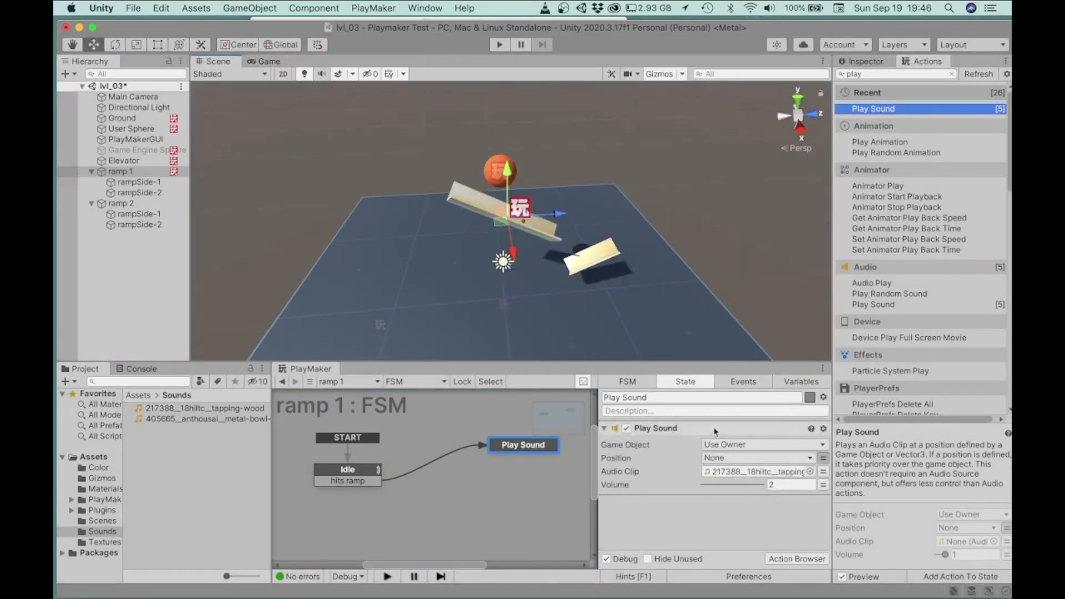
{"action": "left_click", "coordinate": [776, 484]}
{"action": "type", "text": "1"}
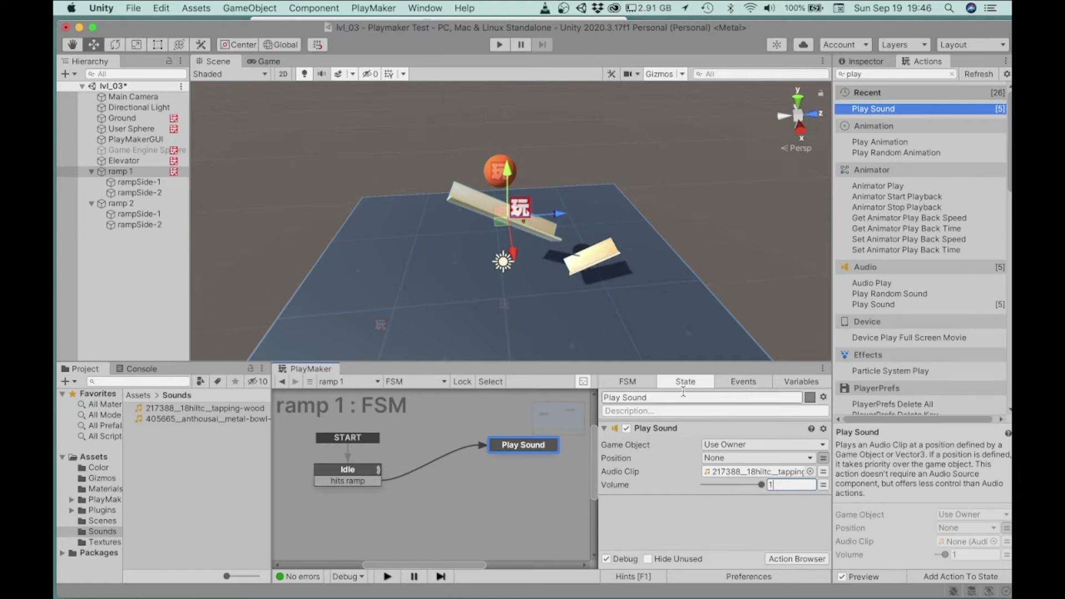
Rename ramp 1's FSM to "FSM Sound" and test the scene in play mode
{"action": "left_click", "coordinate": [637, 382]}
{"action": "left_click", "coordinate": [647, 397]}
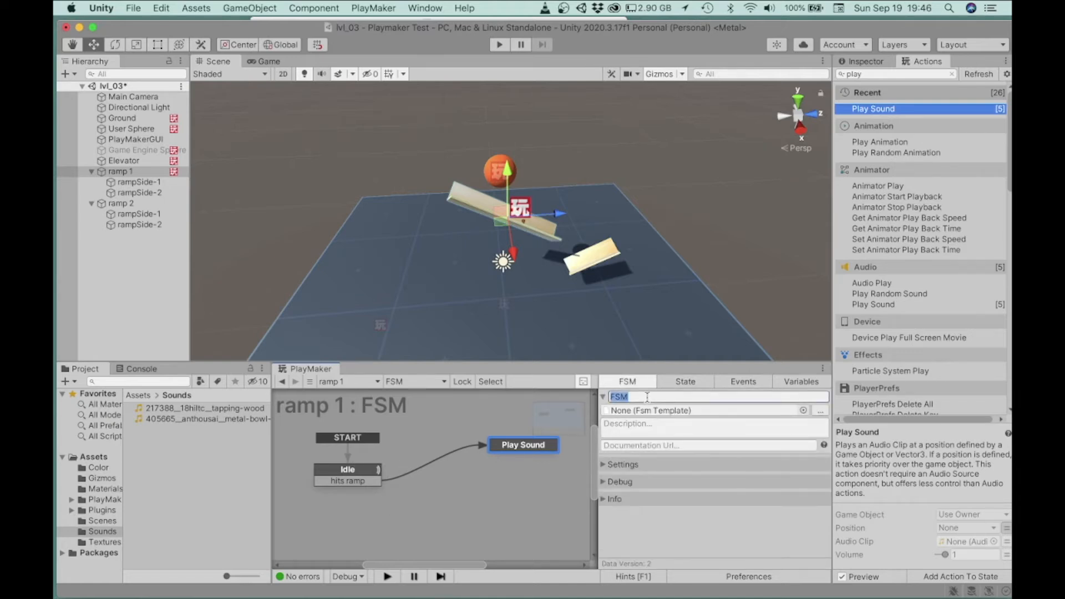
{"action": "left_click", "coordinate": [646, 397]}
{"action": "type", "text": "PLa"}
{"action": "key", "text": "BackSpace"}
{"action": "type", "text": "Suo"}
{"action": "key", "text": "BackSpace"}
{"action": "key", "text": "BackSpace"}
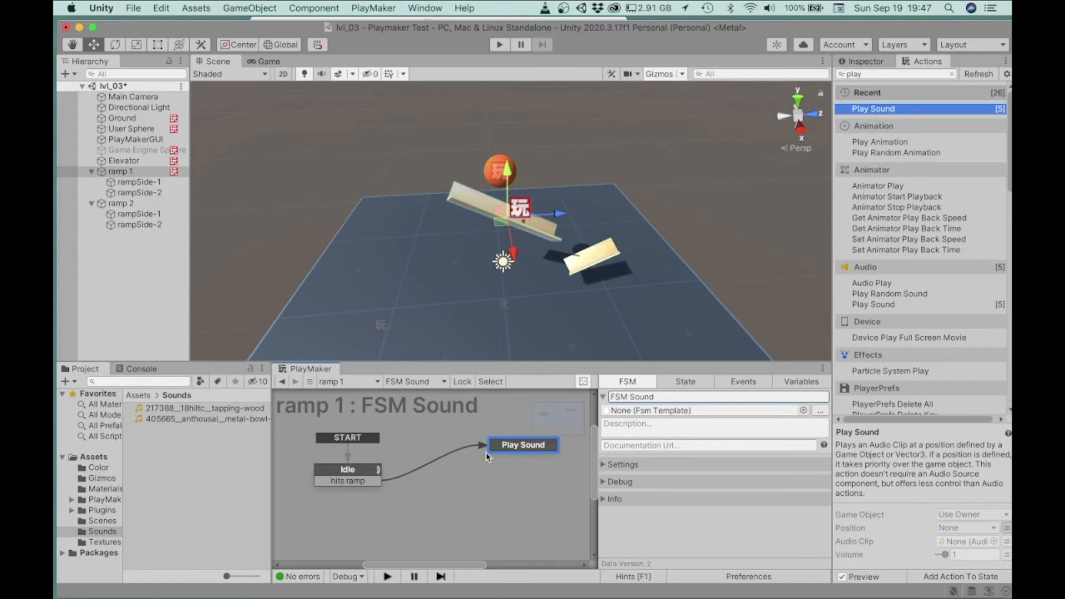
{"action": "key", "text": "super+p"}
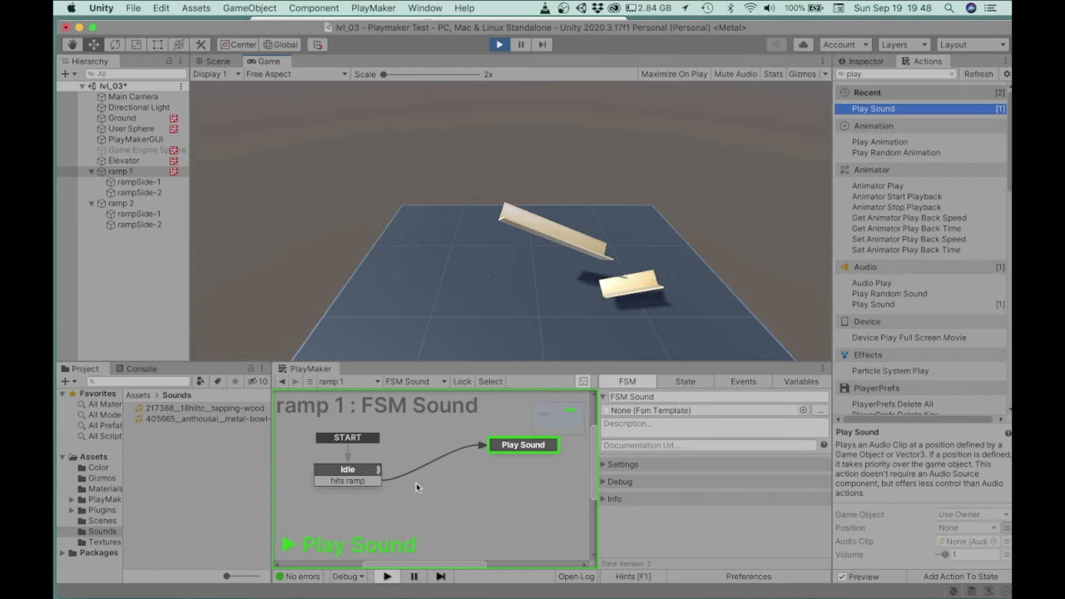
{"action": "key", "text": "super+p"}
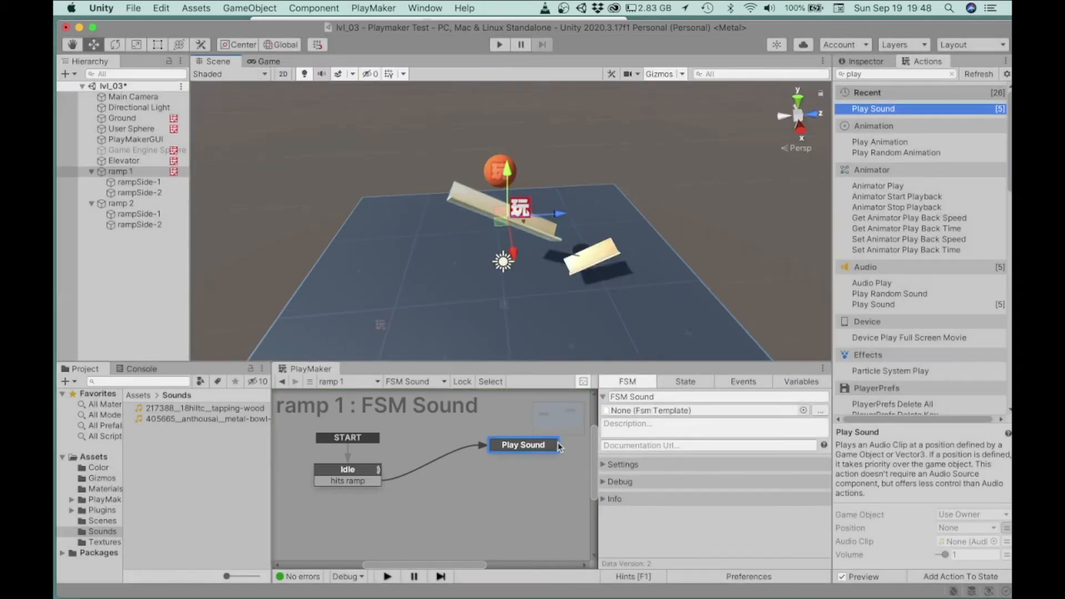
Find the Wait action and add it to the Play Sound state, enlarging the PlayMaker area to fit both actions
{"action": "left_click", "coordinate": [531, 450]}
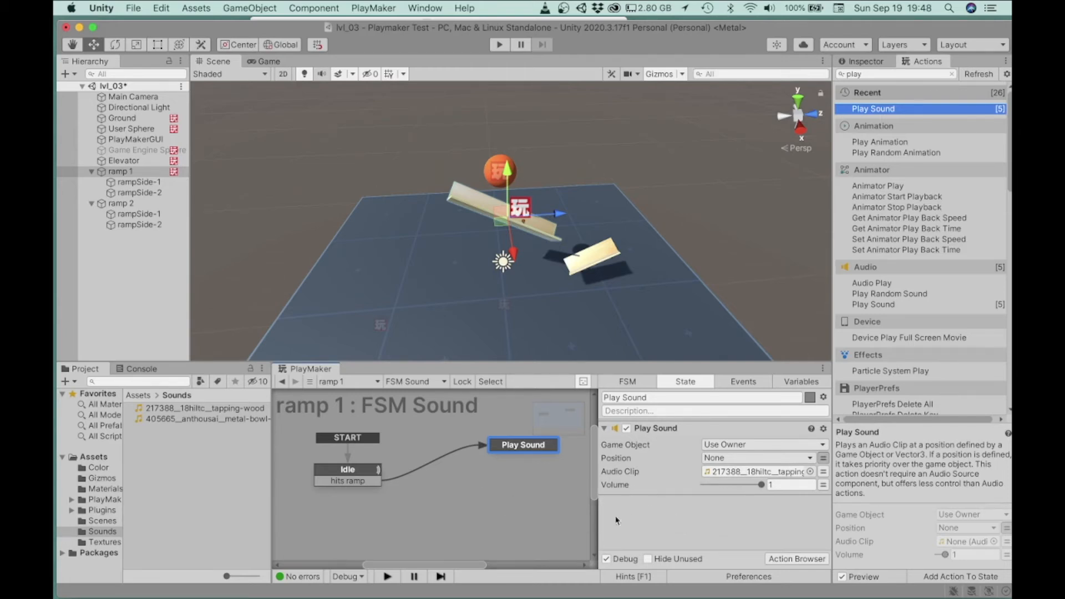
{"action": "left_click", "coordinate": [868, 72]}
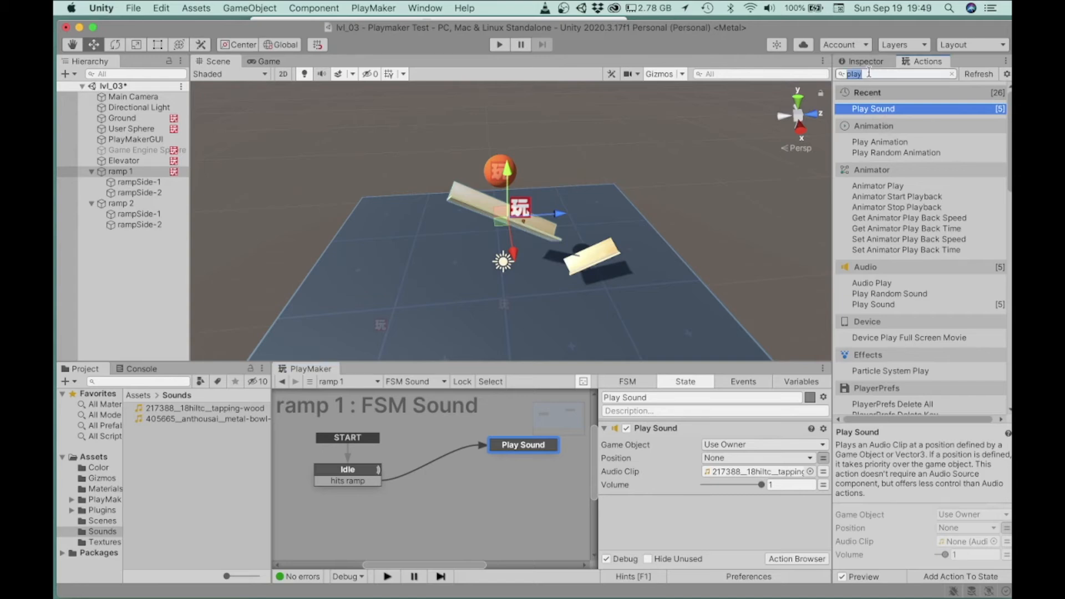
{"action": "type", "text": "wait"}
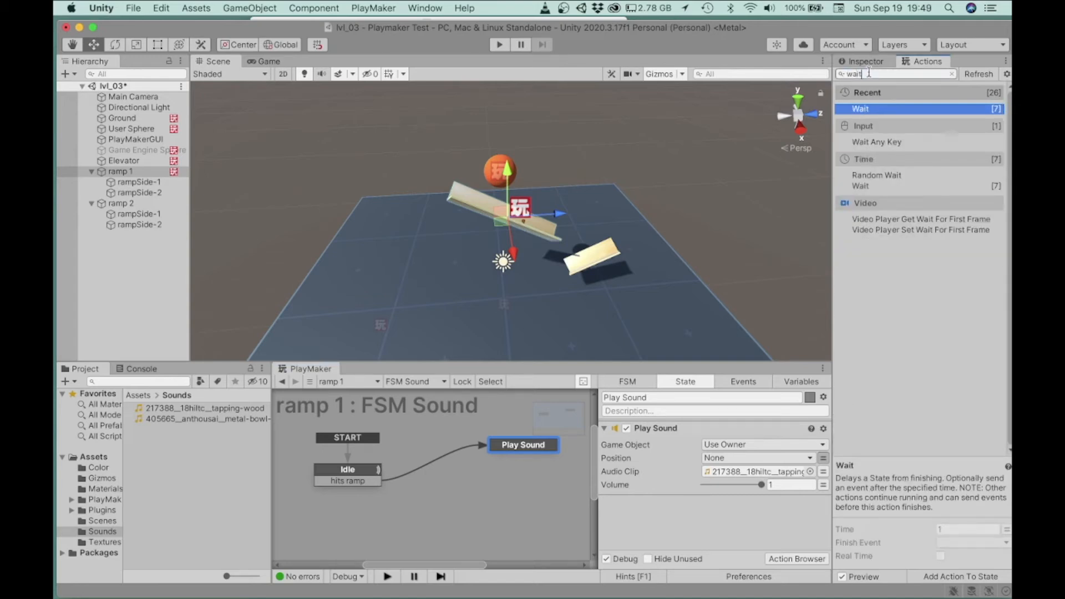
{"action": "double_click", "coordinate": [867, 111]}
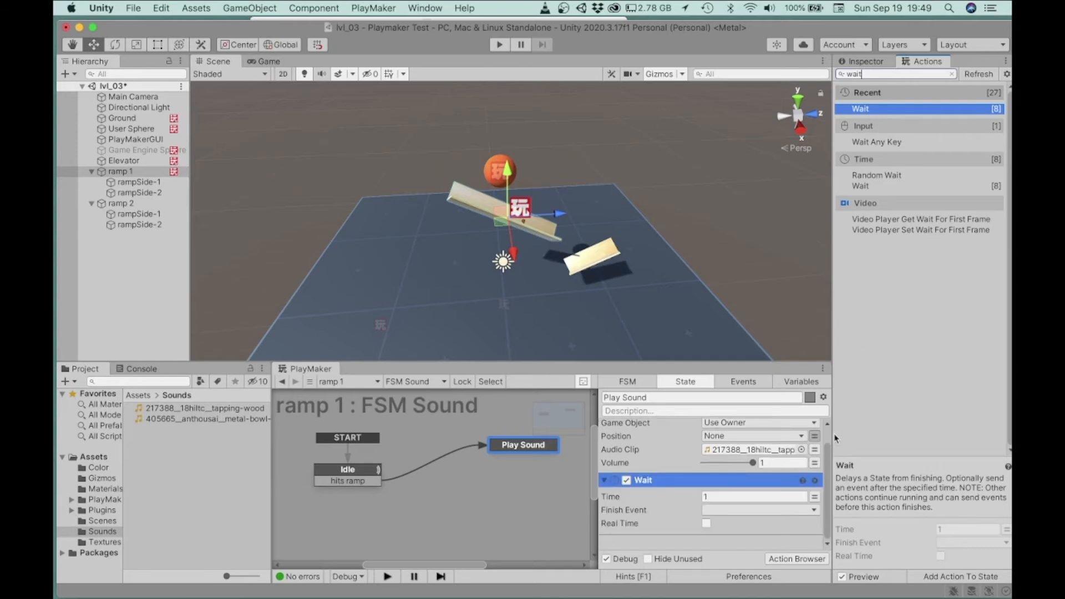
{"action": "left_click_drag", "start_coordinate": [829, 482], "coordinate": [827, 460]}
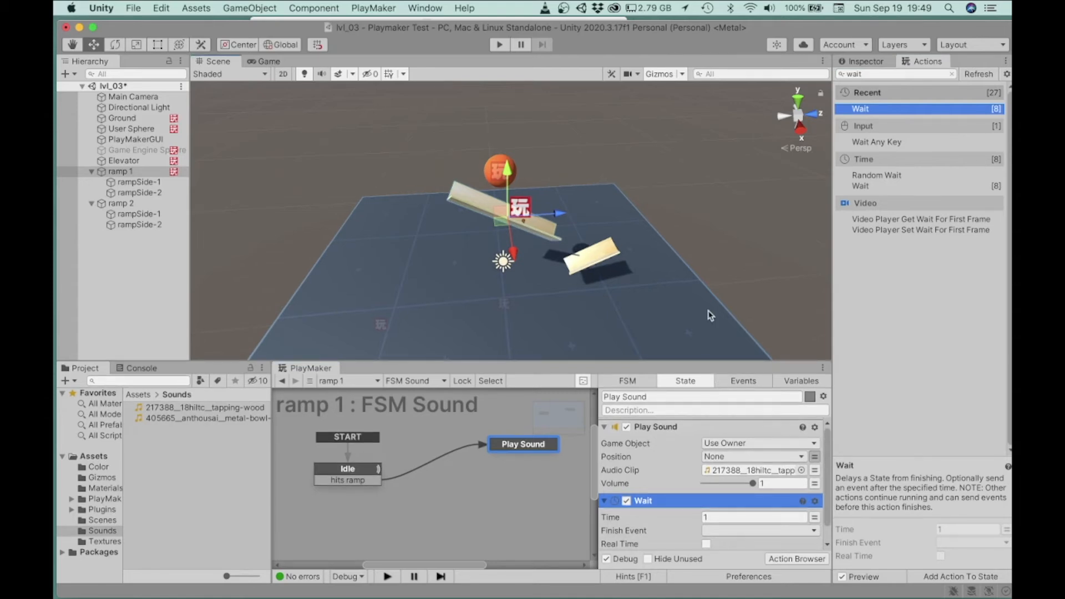
{"action": "left_click_drag", "start_coordinate": [668, 361], "coordinate": [668, 294]}
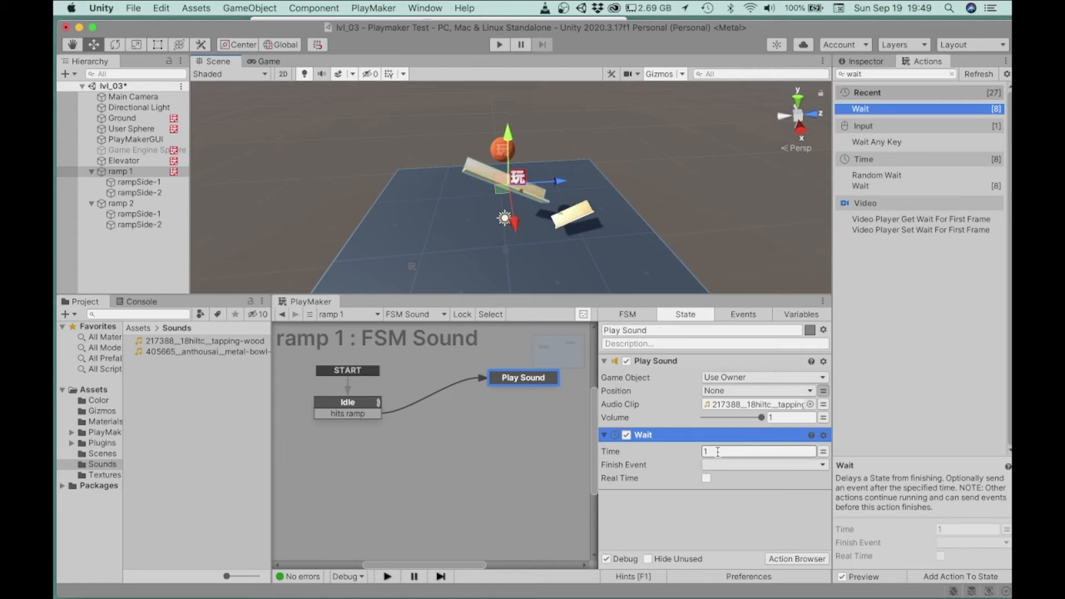
Enable Real Time on the Wait action and set its time to 0
{"action": "left_click", "coordinate": [706, 478]}
{"action": "left_click_drag", "start_coordinate": [715, 452], "coordinate": [700, 454]}
{"action": "type", "text": "0"}
{"action": "left_click", "coordinate": [665, 492]}
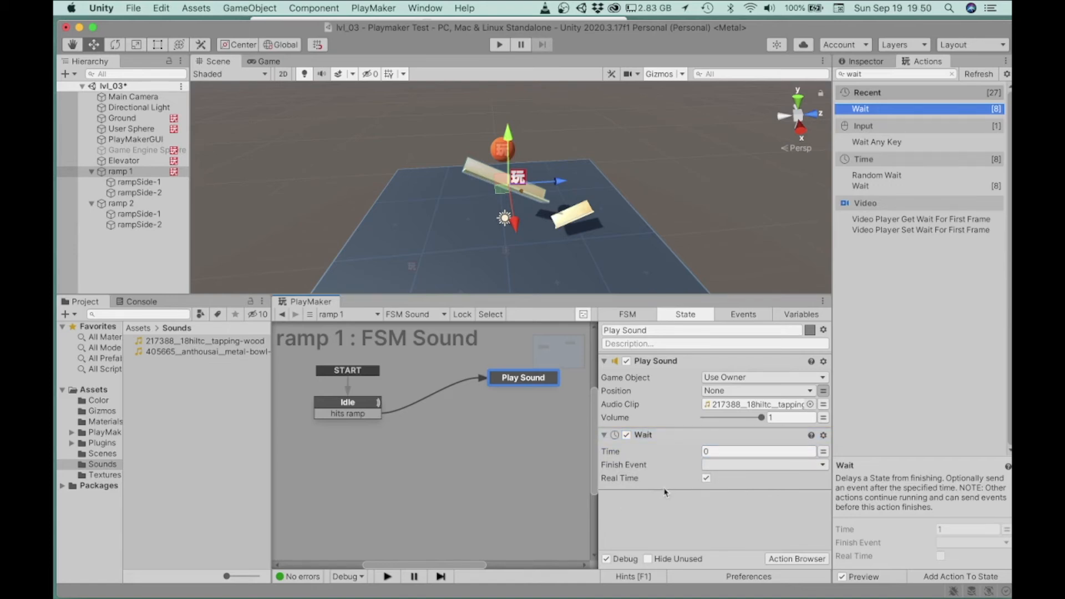
Add a FINISHED transition from the Play Sound state to Idle and set FINISHED as the Wait action's finish event
{"action": "right_click", "coordinate": [525, 382]}
{"action": "mouse_move", "coordinate": [530, 388]}
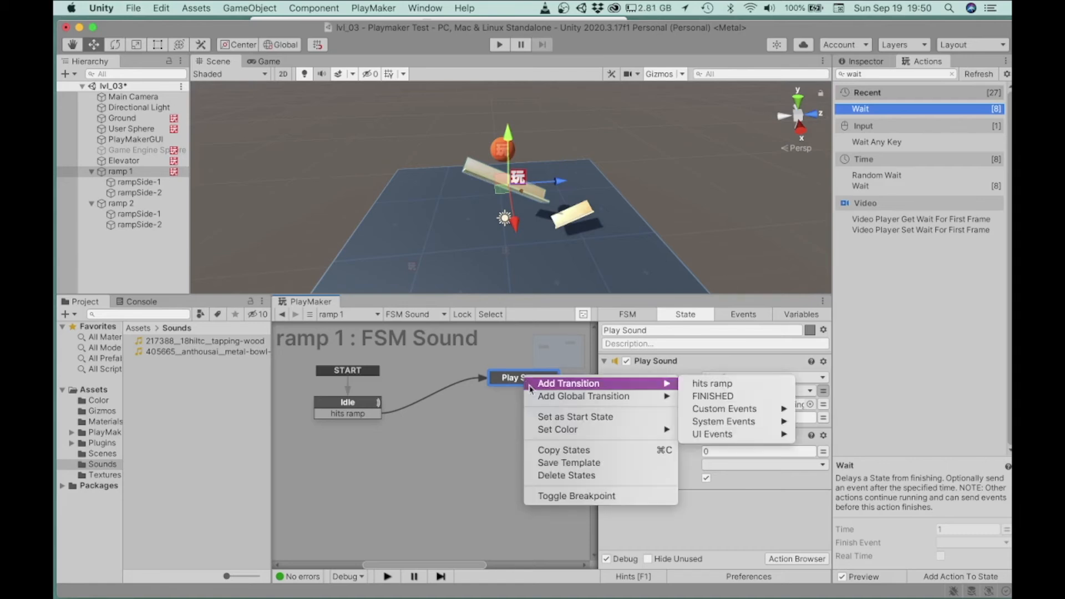
{"action": "left_click", "coordinate": [726, 397]}
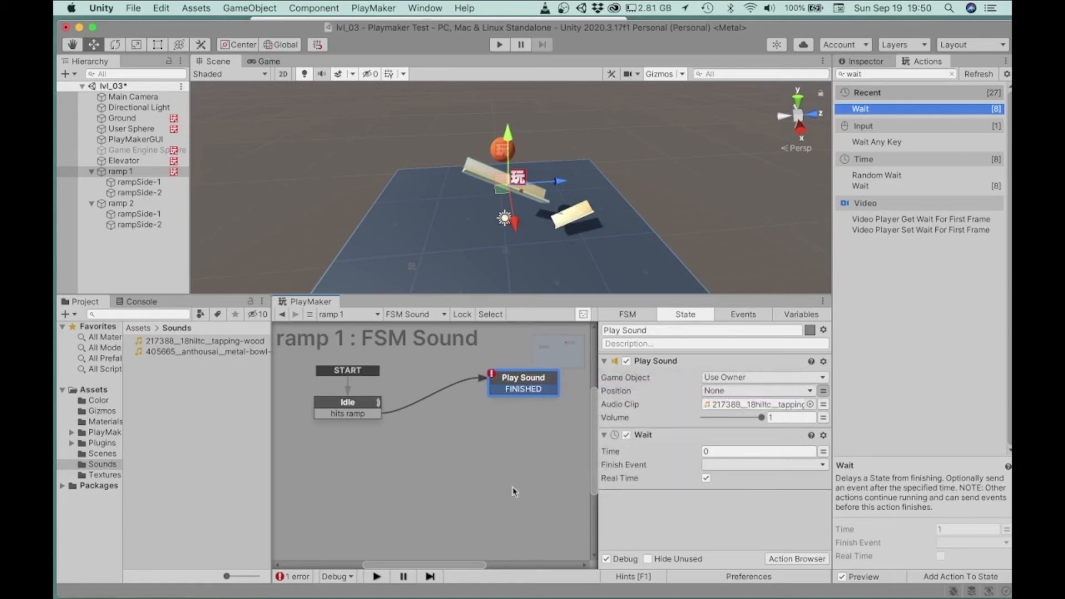
{"action": "left_click_drag", "start_coordinate": [518, 382], "coordinate": [375, 404]}
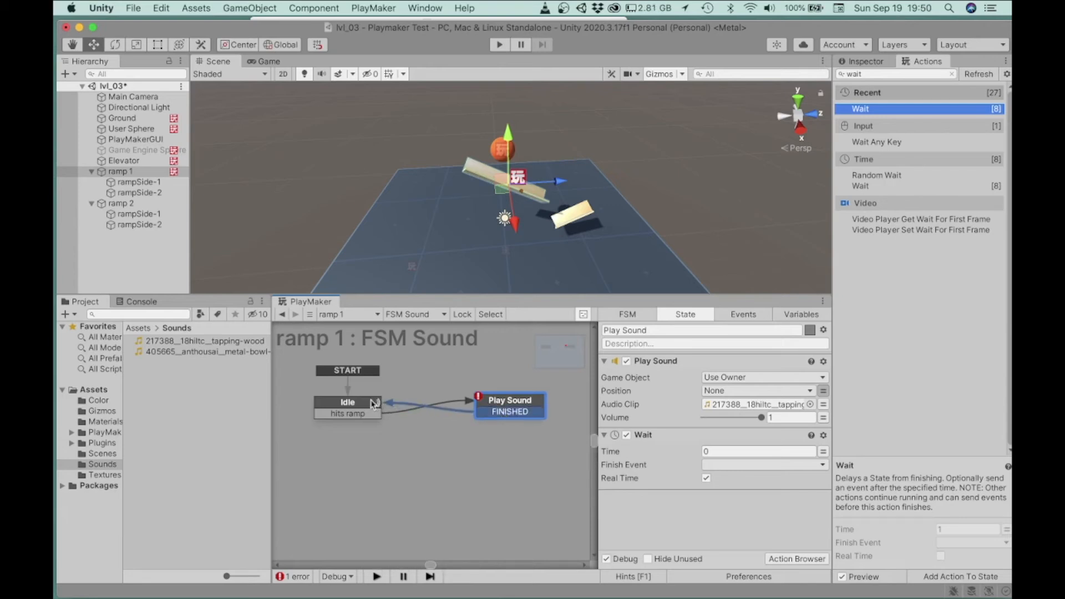
{"action": "left_click_drag", "start_coordinate": [510, 400], "coordinate": [503, 404]}
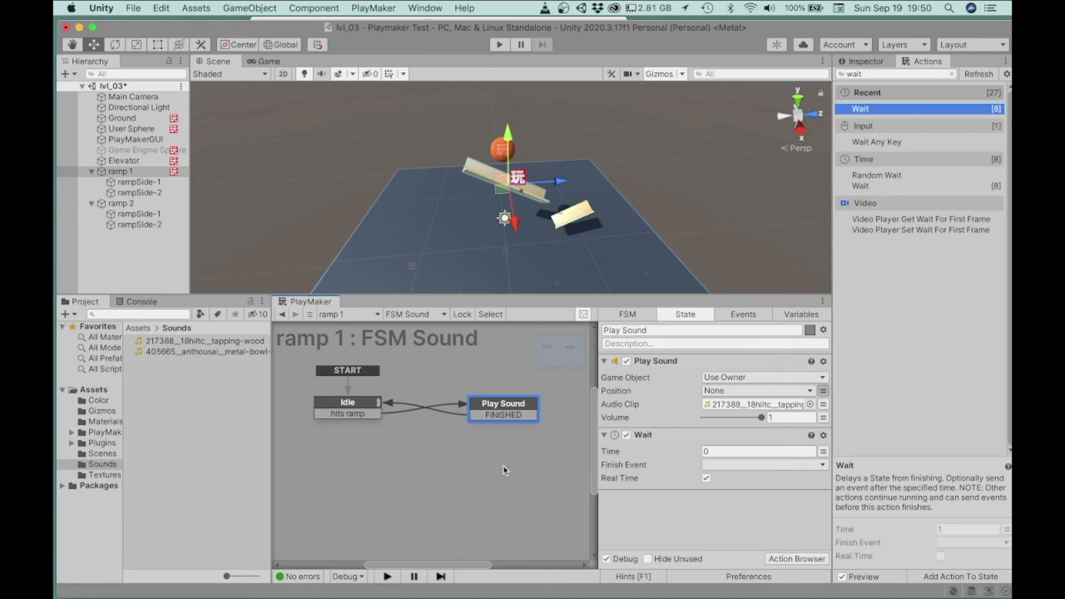
{"action": "left_click", "coordinate": [710, 465]}
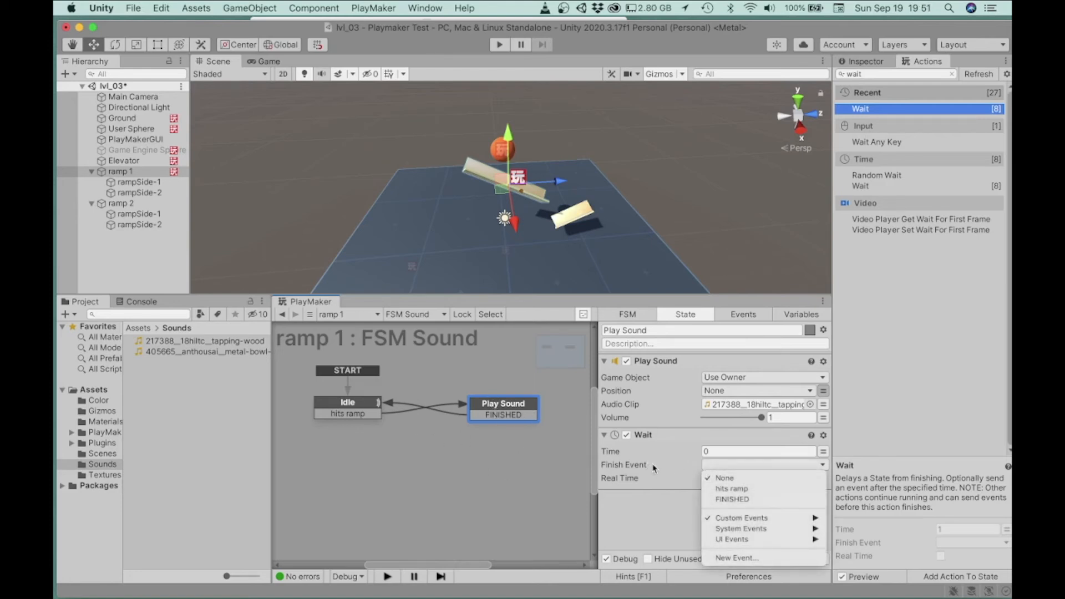
{"action": "left_click", "coordinate": [724, 499]}
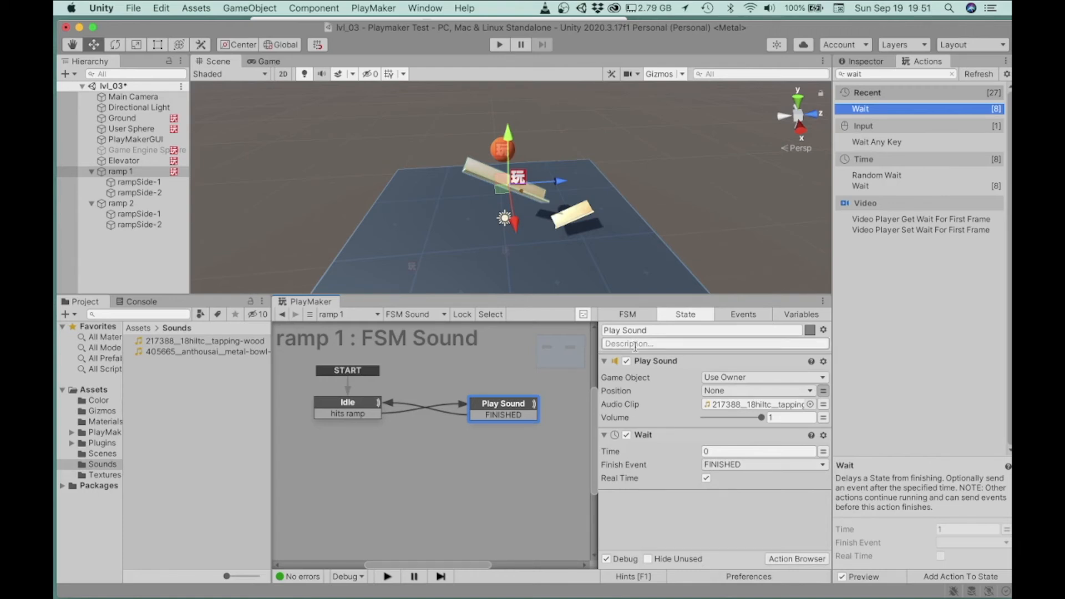
Duplicate the User Sphere and raise the copy along the vertical axis, well above the original sphere
{"action": "left_click", "coordinate": [501, 151]}
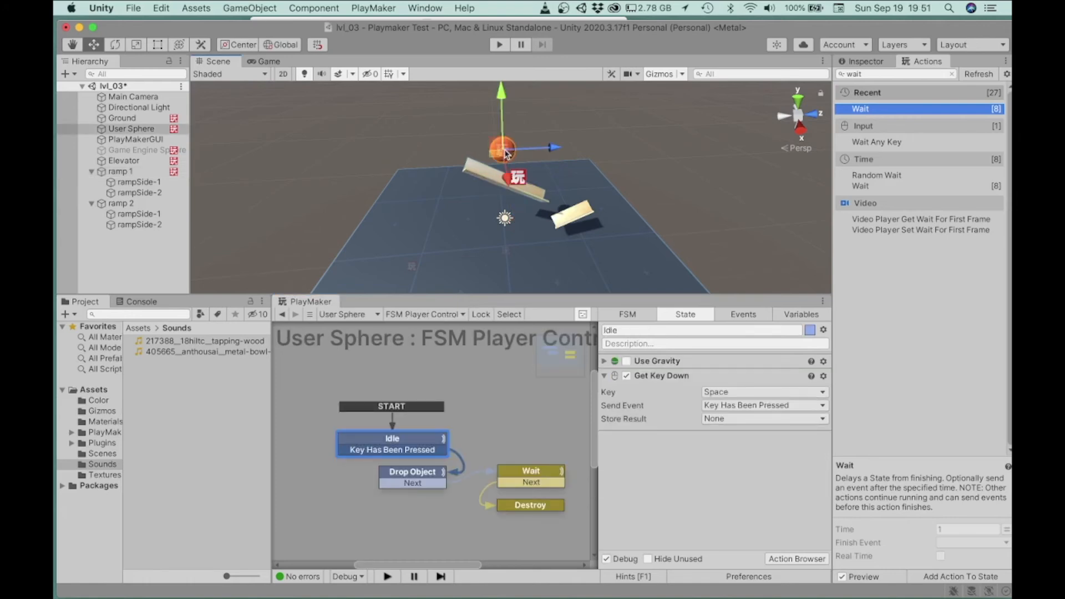
{"action": "scroll", "coordinate": [508, 155], "scroll_direction": "down", "scroll_amount": 5}
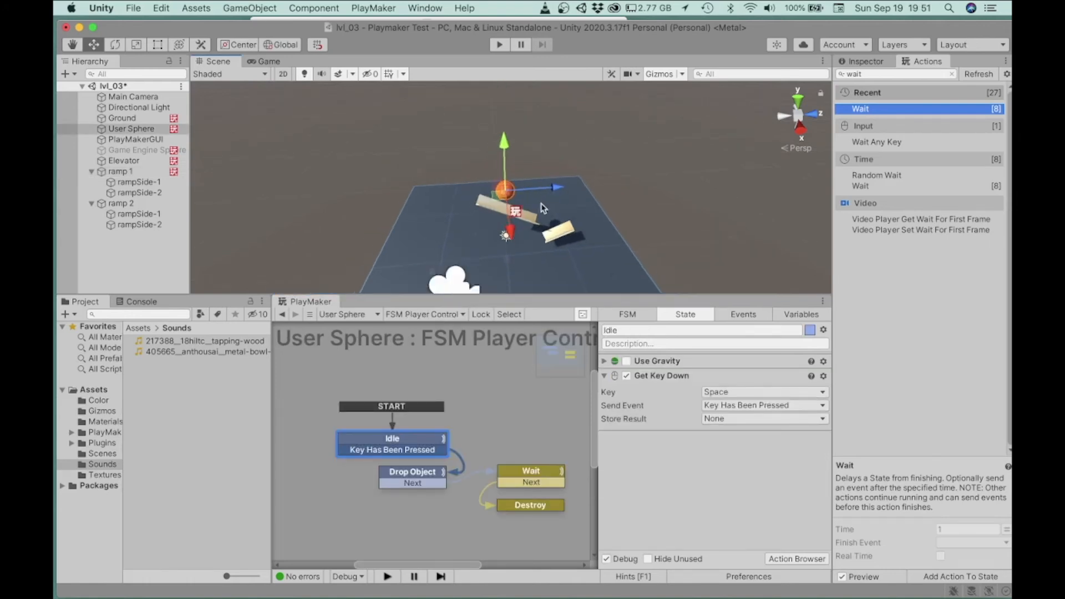
{"action": "scroll", "coordinate": [520, 160], "scroll_direction": "down", "scroll_amount": 2}
{"action": "middle_click_drag", "start_coordinate": [545, 151], "coordinate": [543, 186]}
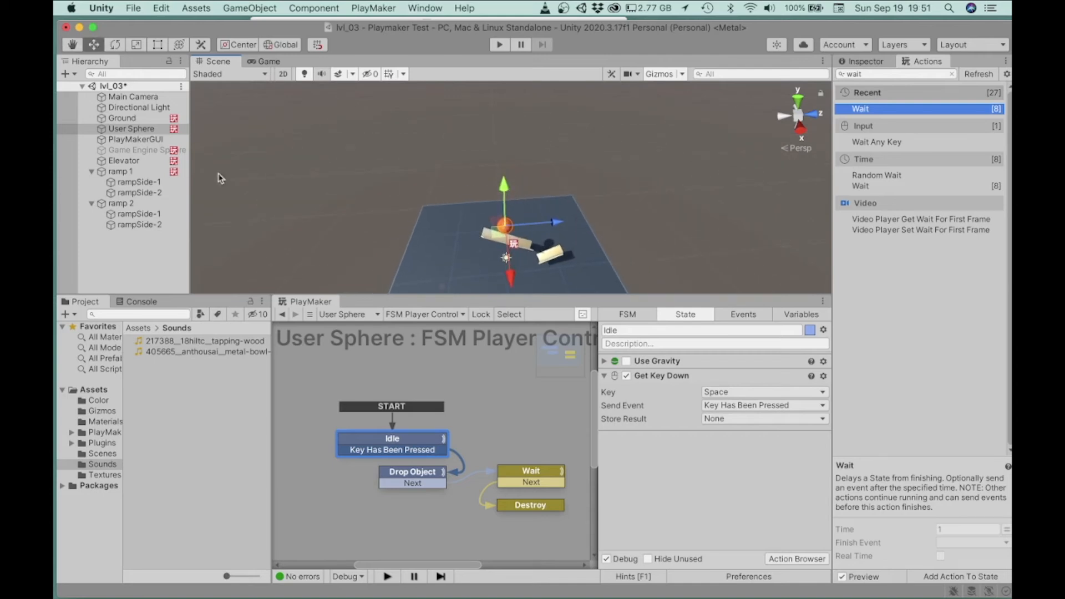
{"action": "right_click", "coordinate": [128, 133]}
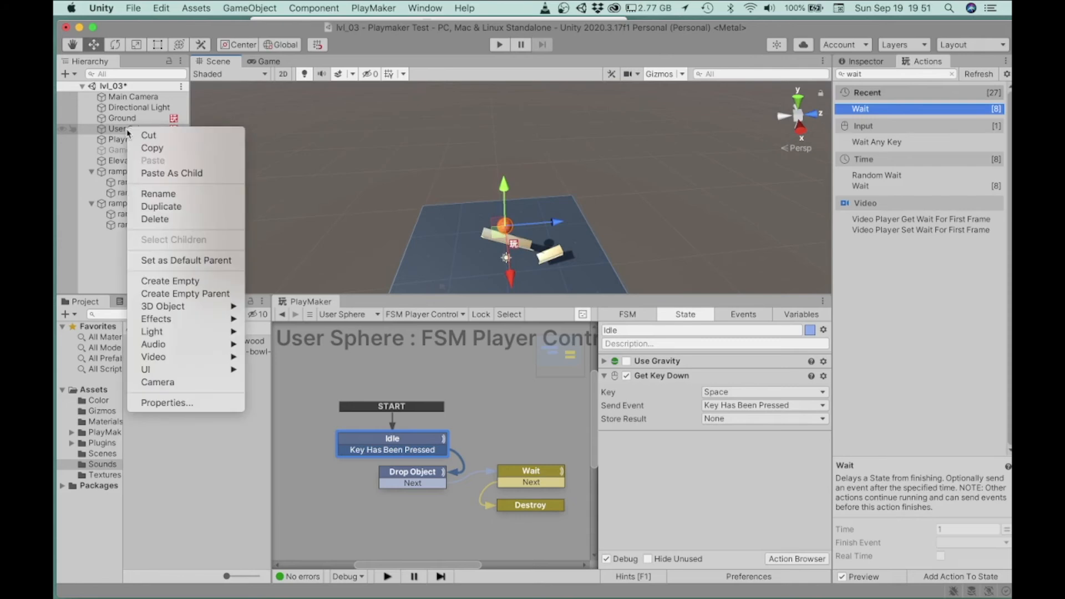
{"action": "left_click", "coordinate": [147, 207]}
{"action": "left_click_drag", "start_coordinate": [504, 188], "coordinate": [502, 118]}
{"action": "scroll", "coordinate": [559, 217], "scroll_direction": "down", "scroll_amount": 2}
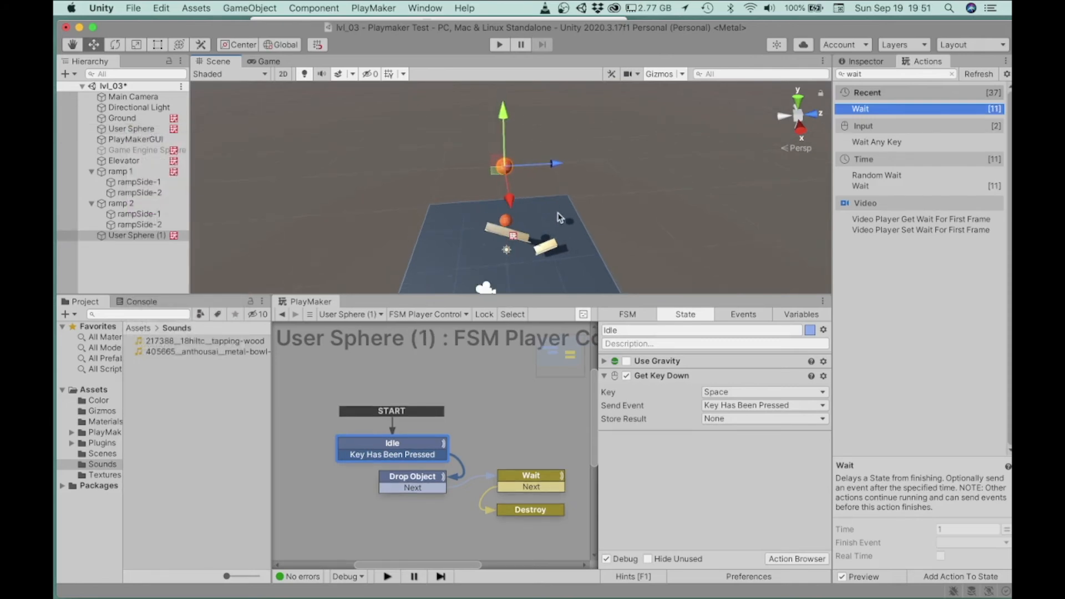
{"action": "scroll", "coordinate": [555, 235], "scroll_direction": "down", "scroll_amount": 2}
{"action": "left_click_drag", "start_coordinate": [544, 261], "coordinate": [535, 214], "text": "alt"}
{"action": "scroll", "coordinate": [535, 214], "scroll_direction": "down", "scroll_amount": 1}
{"action": "middle_click_drag", "start_coordinate": [534, 214], "coordinate": [548, 226]}
{"action": "mouse_move", "coordinate": [549, 227]}
{"action": "left_mouse_down", "text": "alt"}
{"action": "mouse_move", "coordinate": [419, 207]}
{"action": "mouse_move", "coordinate": [552, 261]}
{"action": "mouse_move", "coordinate": [544, 202]}
{"action": "mouse_move", "coordinate": [549, 214]}
{"action": "left_mouse_up", "text": "alt"}
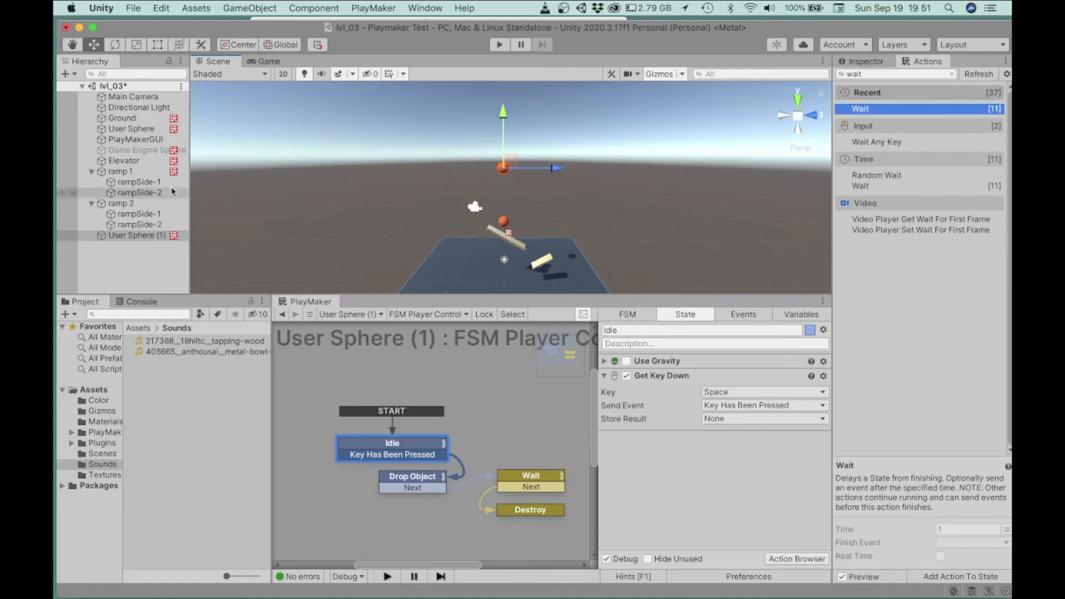
Run the scene in play mode with ramp 1's FSM displayed and the Game view enlarged, then stop the test
{"action": "left_click", "coordinate": [117, 172]}
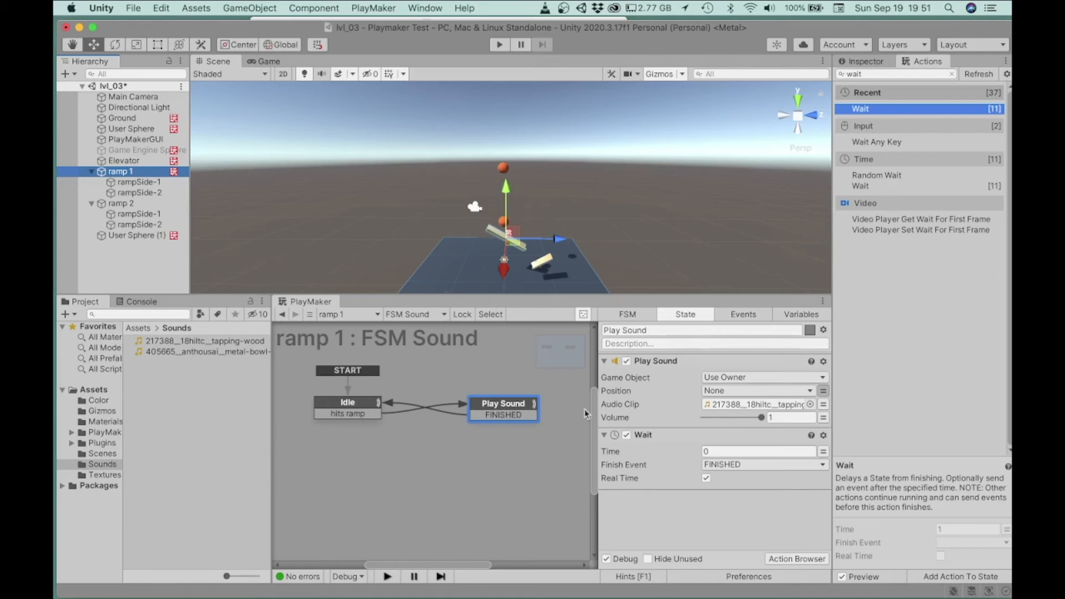
{"action": "key", "text": "super+p"}
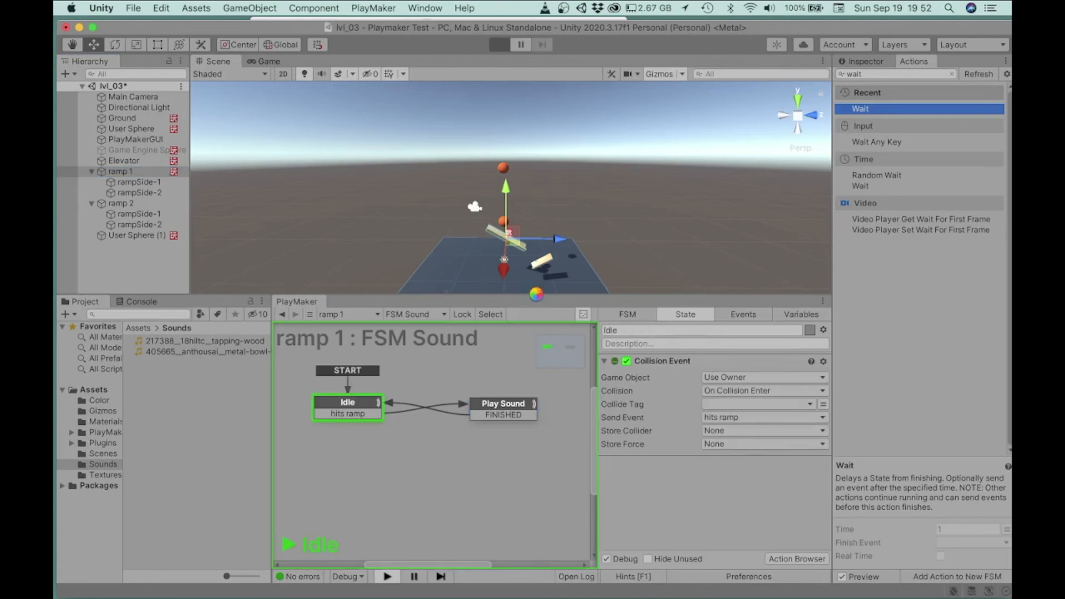
{"action": "left_click_drag", "start_coordinate": [537, 344], "coordinate": [539, 347]}
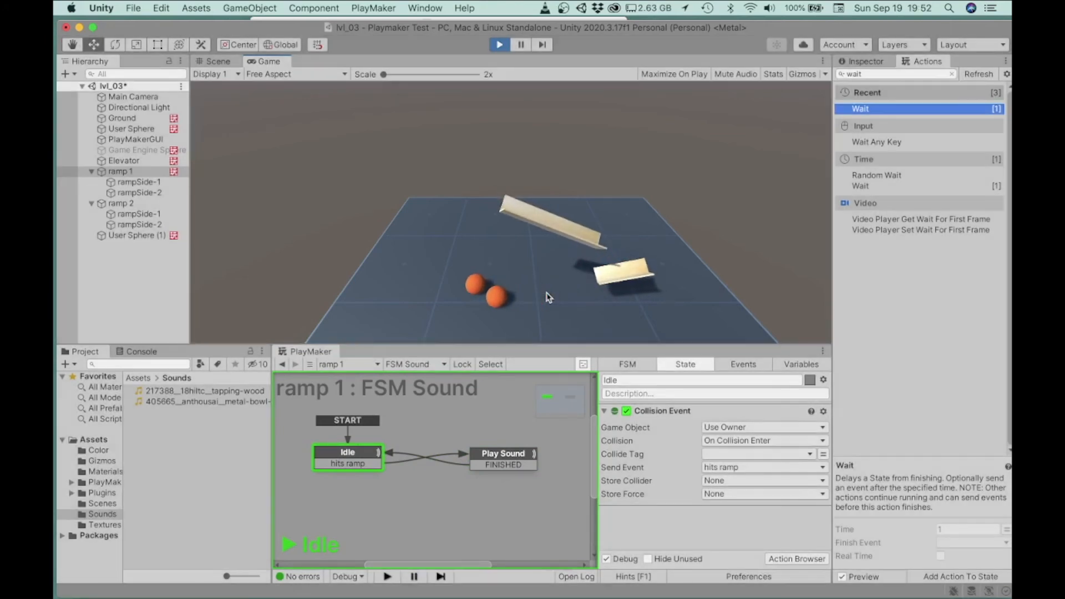
{"action": "key", "text": "super+p"}
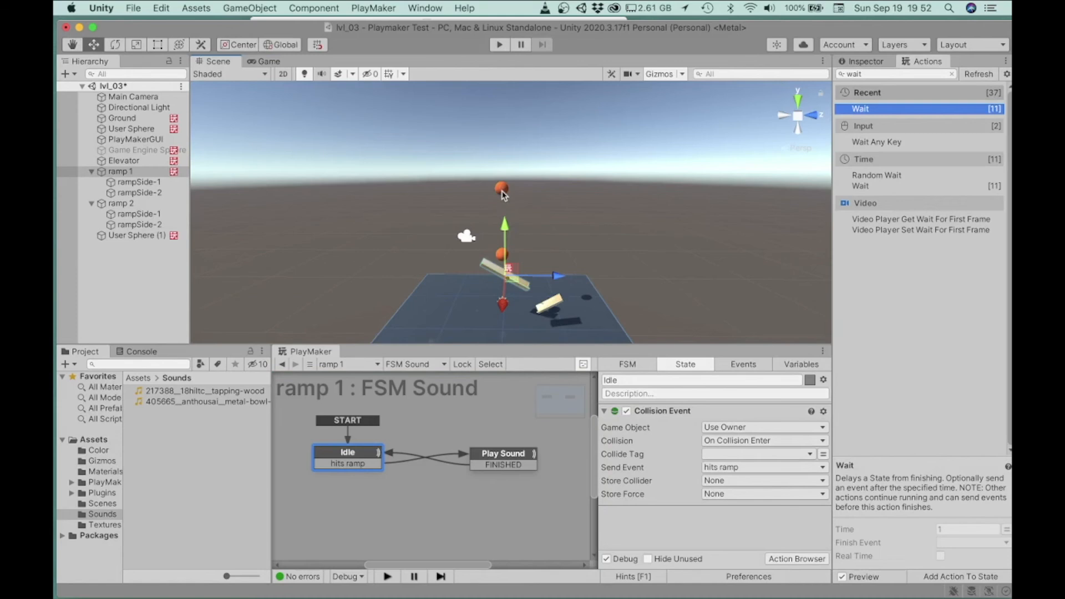
Raise the duplicated User Sphere (1) much higher above the ramps
{"action": "left_click", "coordinate": [502, 190]}
{"action": "scroll", "coordinate": [509, 206], "scroll_direction": "down", "scroll_amount": 5}
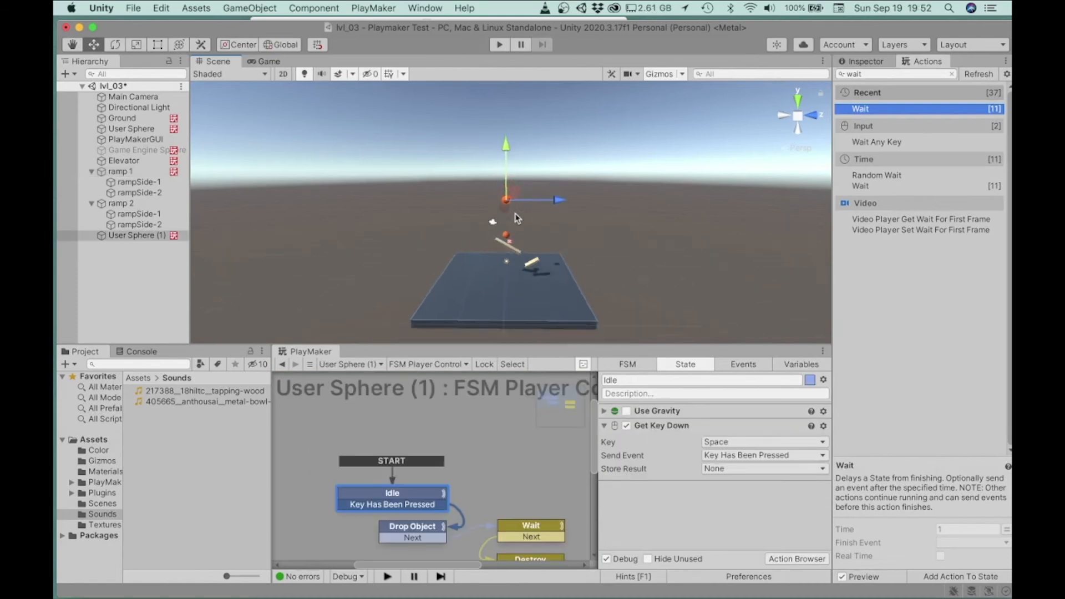
{"action": "scroll", "coordinate": [513, 221], "scroll_direction": "up", "scroll_amount": 4}
{"action": "left_click_drag", "start_coordinate": [511, 231], "coordinate": [512, 89]}
{"action": "scroll", "coordinate": [513, 139], "scroll_direction": "down", "scroll_amount": 2}
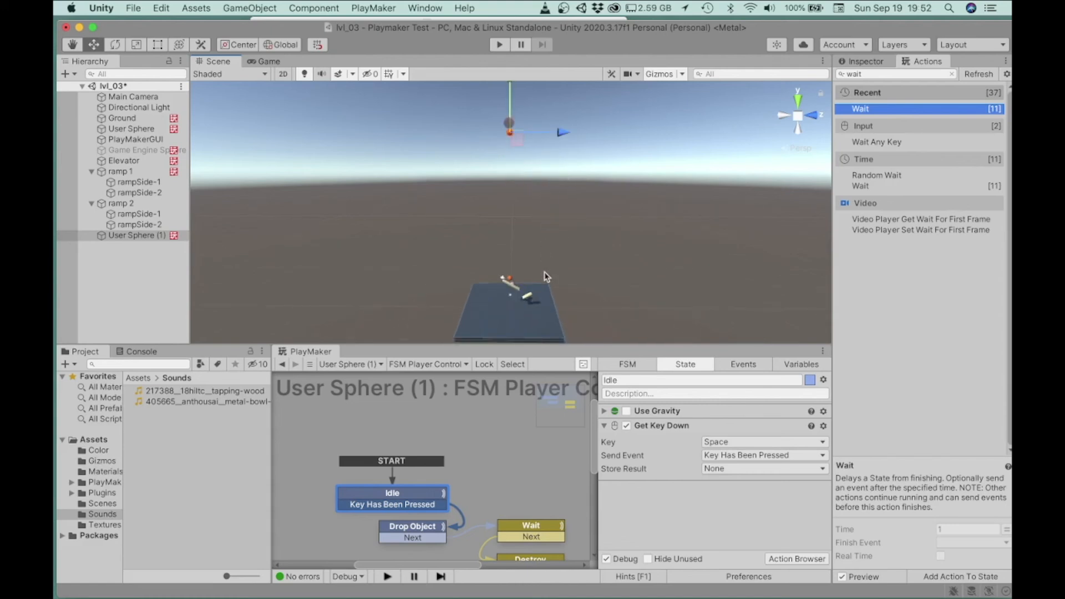
Test both falling spheres in play mode while watching ramp 1's FSM Sound states, then stop the test
{"action": "key", "text": "super+p"}
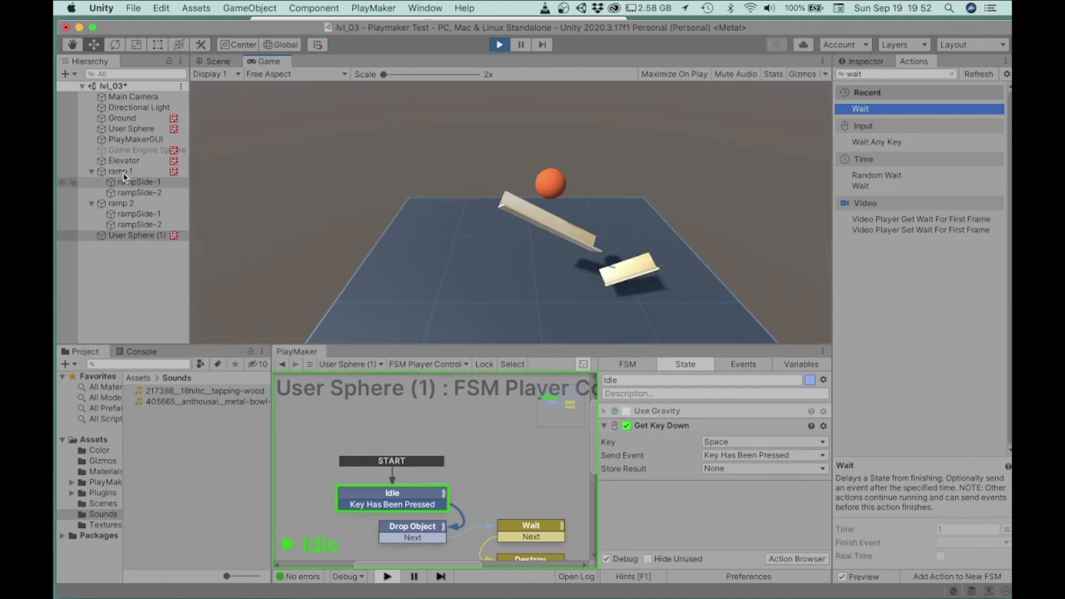
{"action": "left_click", "coordinate": [122, 172]}
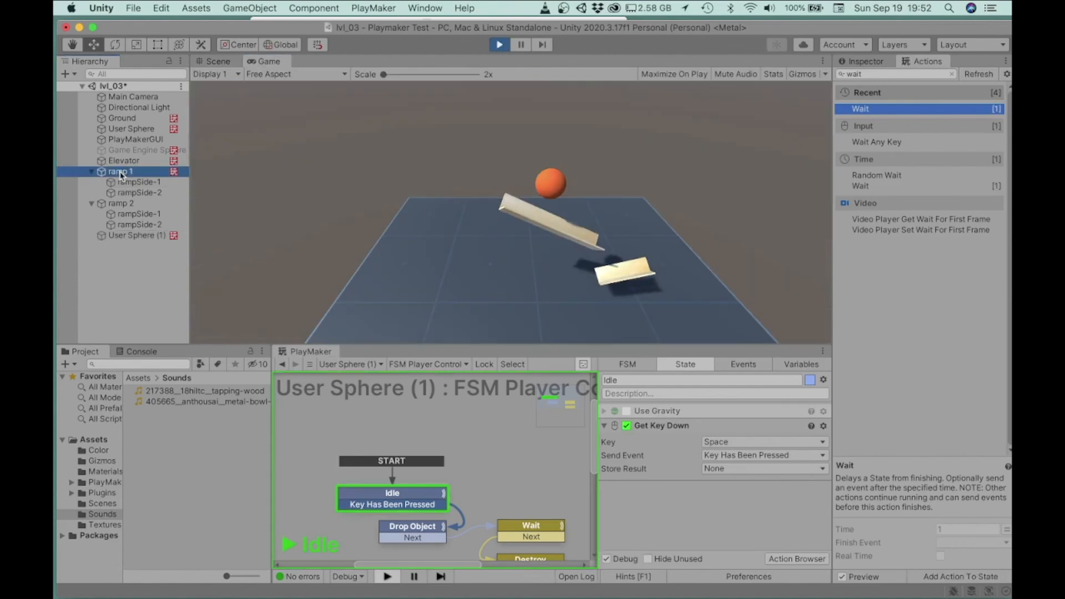
{"action": "left_click", "coordinate": [512, 257]}
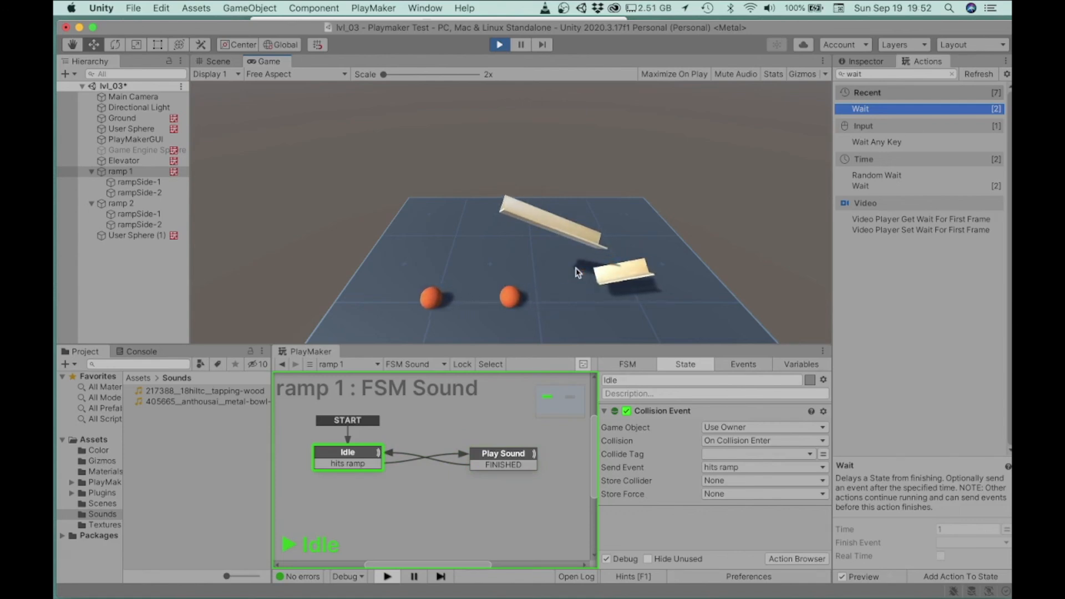
{"action": "key", "text": "super+p"}
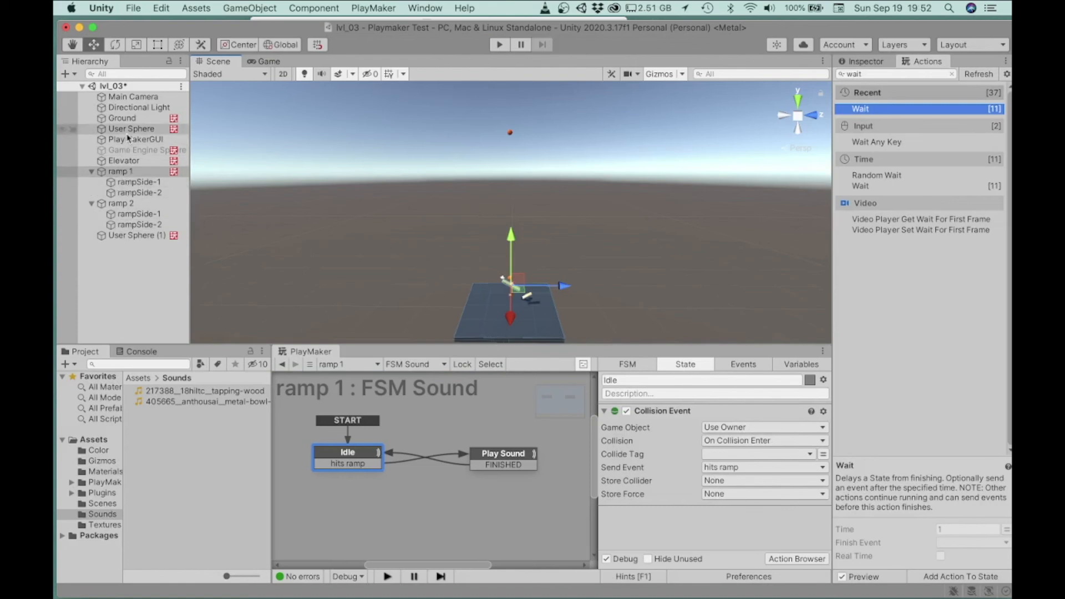
Delete the duplicated User Sphere (1) from the scene
{"action": "left_click", "coordinate": [127, 236]}
{"action": "right_click", "coordinate": [128, 238]}
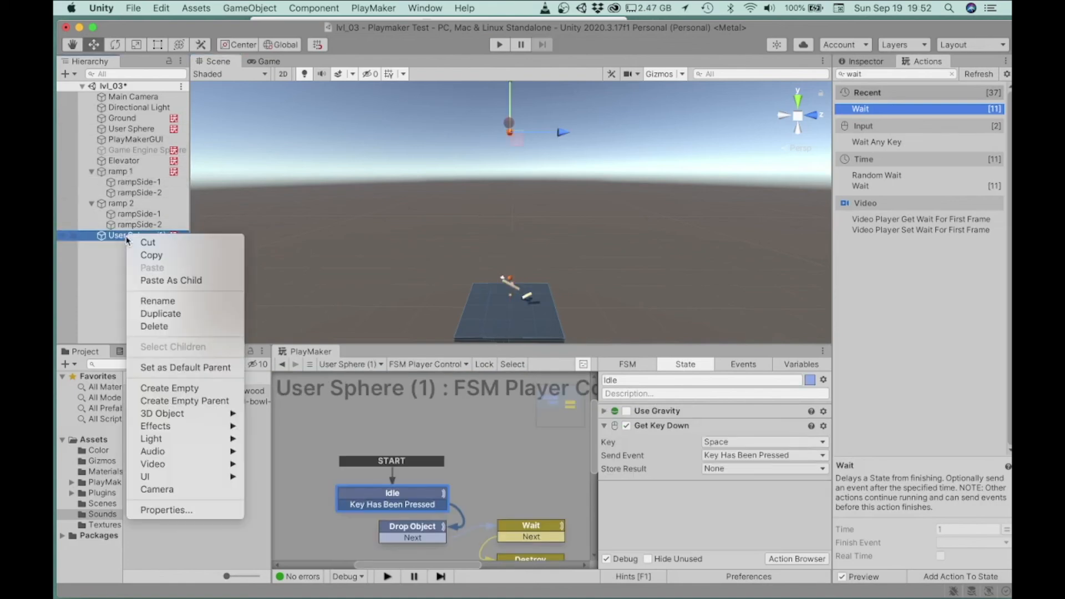
{"action": "left_click", "coordinate": [148, 327]}
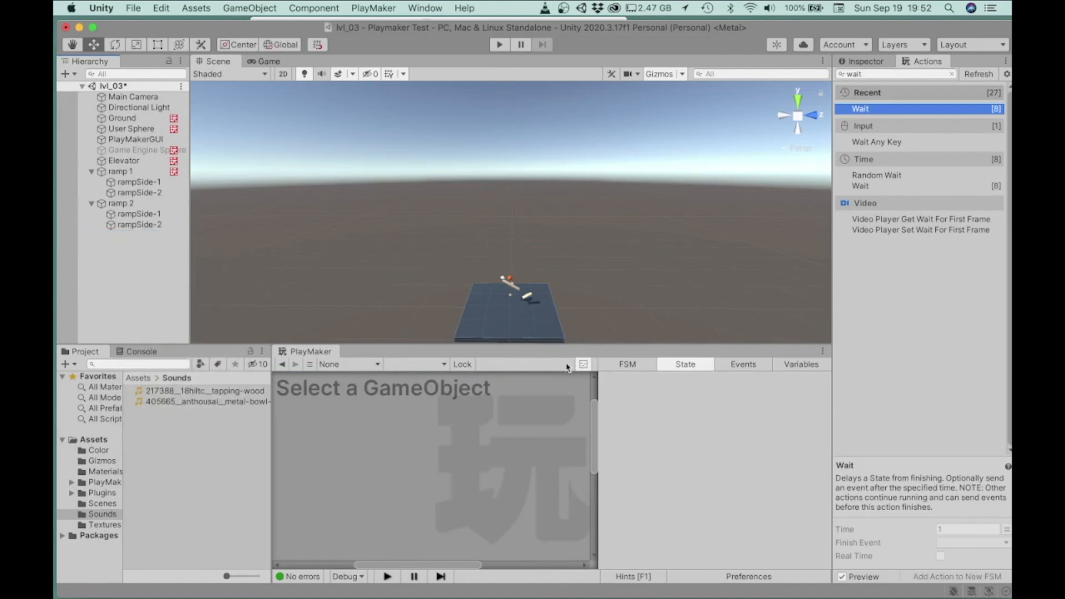
Copy ramp 1's FSM Sound and paste it onto ramp 2
{"action": "left_click", "coordinate": [123, 173]}
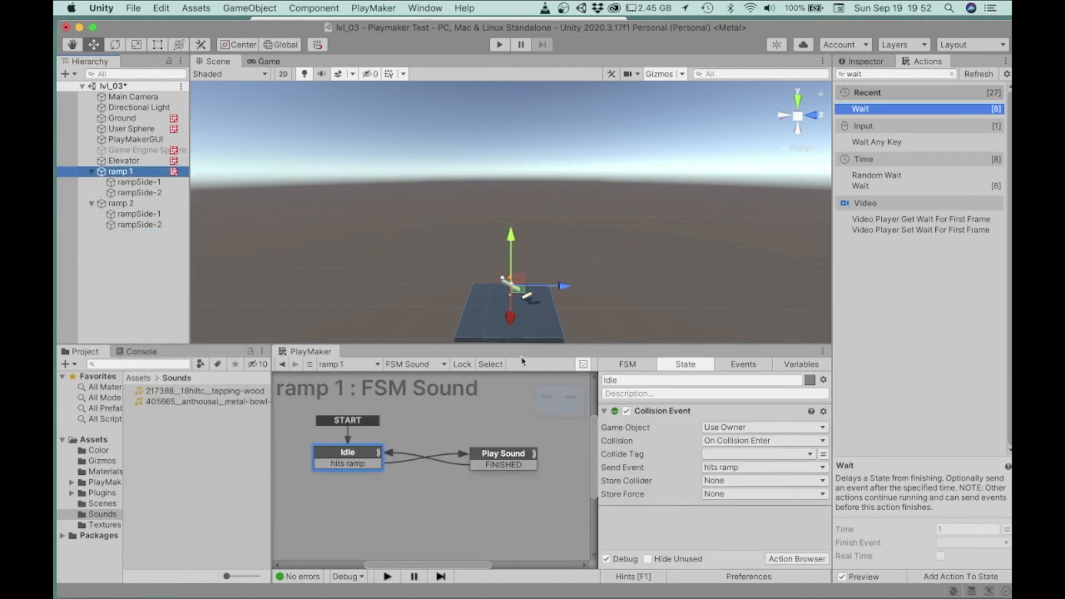
{"action": "left_click_drag", "start_coordinate": [516, 289], "coordinate": [527, 266], "text": "alt"}
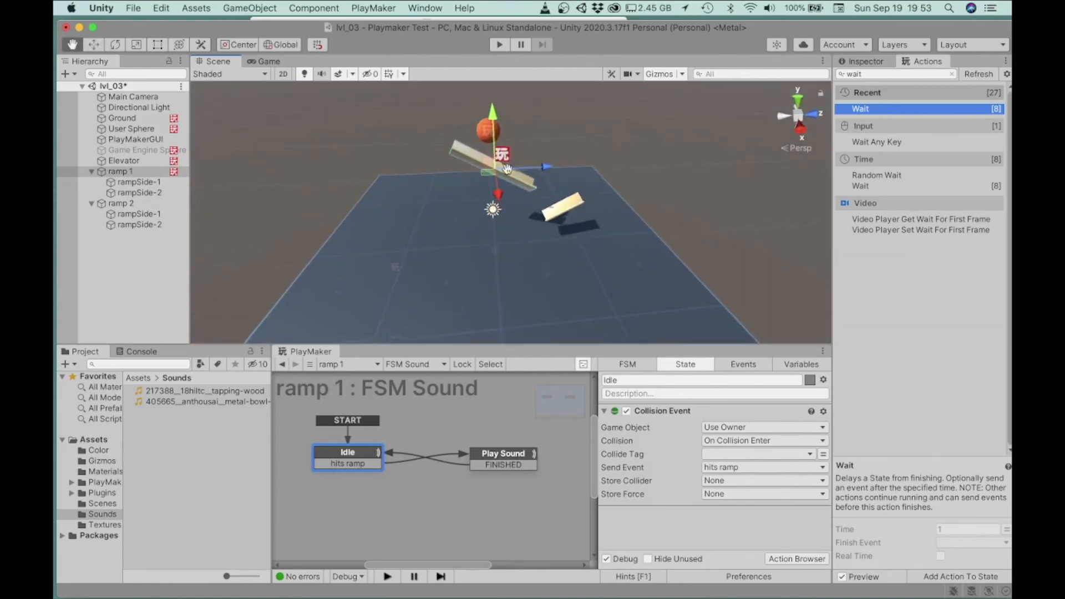
{"action": "left_click_drag", "start_coordinate": [507, 309], "coordinate": [497, 237], "text": "alt"}
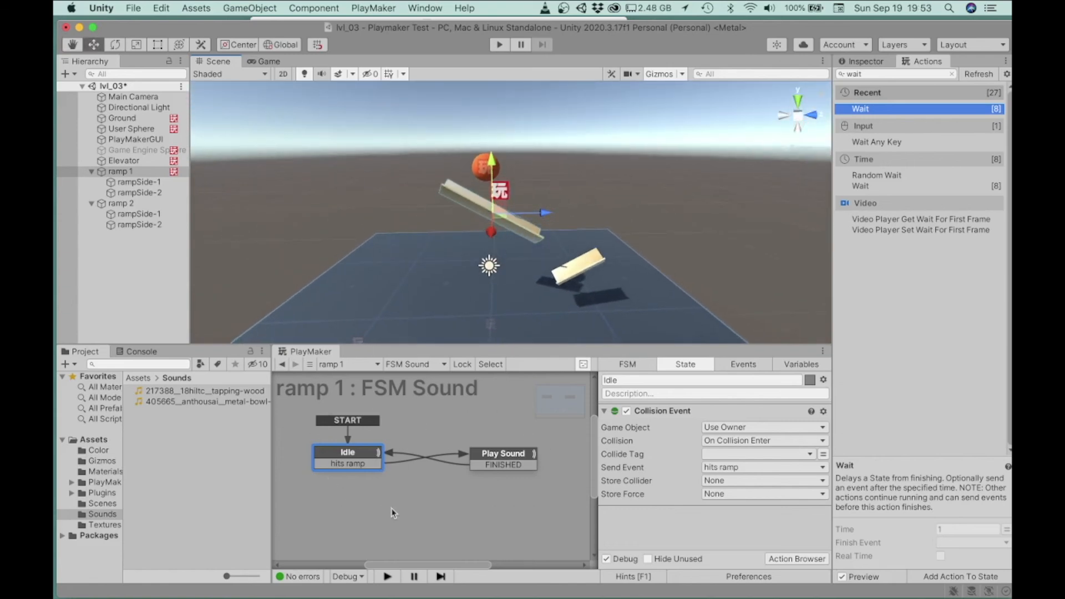
{"action": "left_click", "coordinate": [444, 505]}
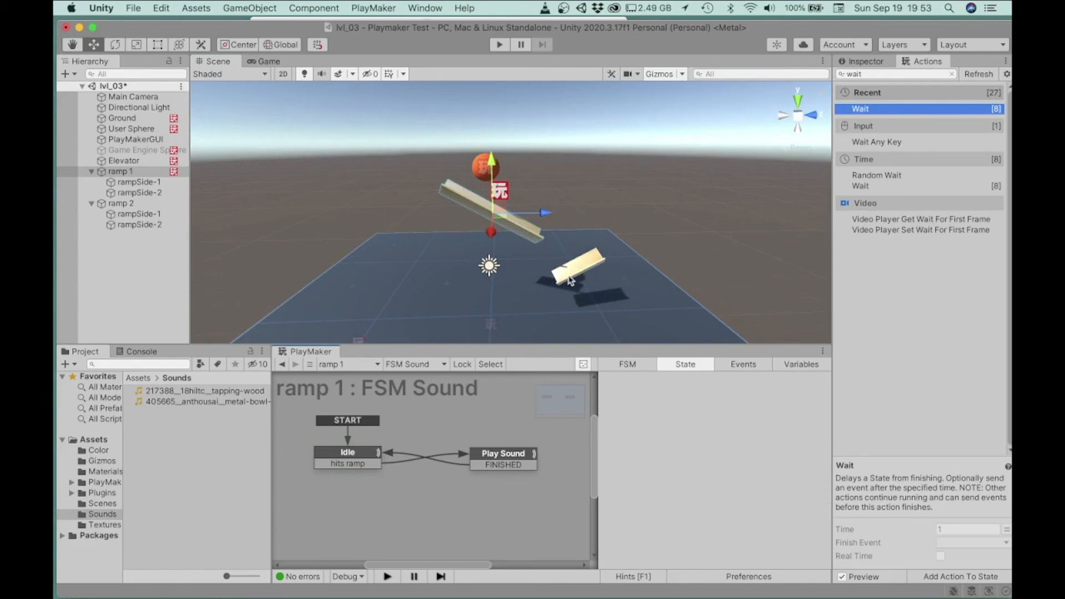
{"action": "right_click", "coordinate": [465, 511]}
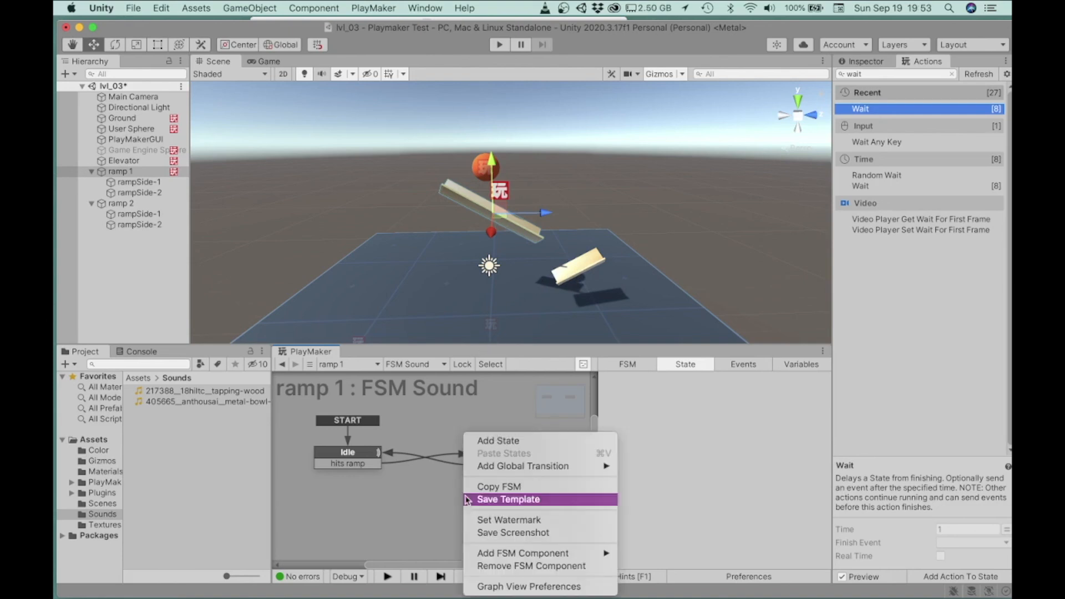
{"action": "left_click", "coordinate": [485, 489]}
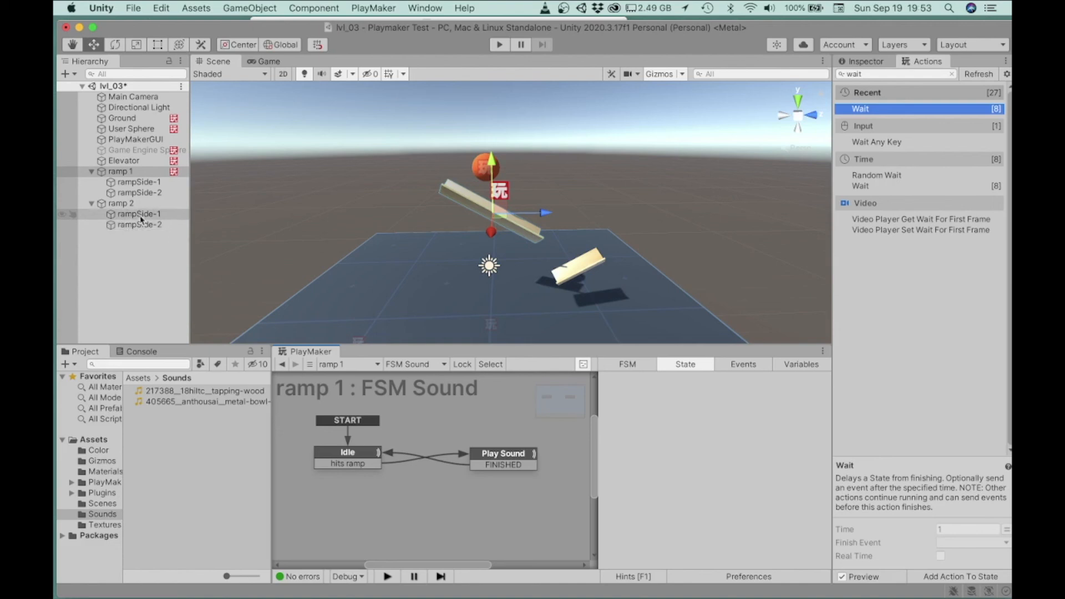
{"action": "left_click", "coordinate": [125, 208]}
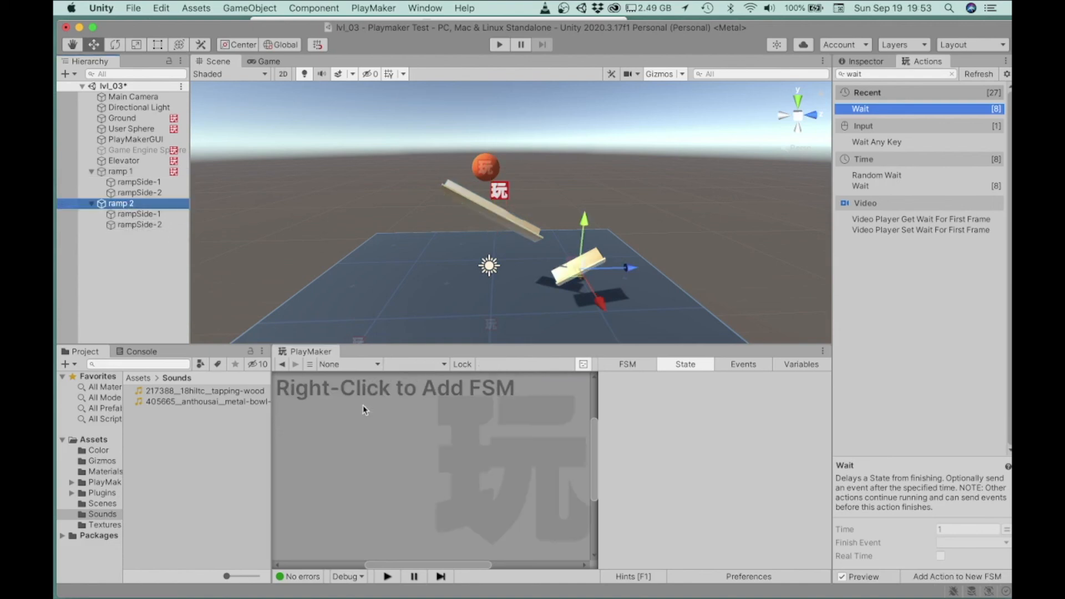
{"action": "right_click", "coordinate": [415, 421]}
{"action": "left_click", "coordinate": [449, 440]}
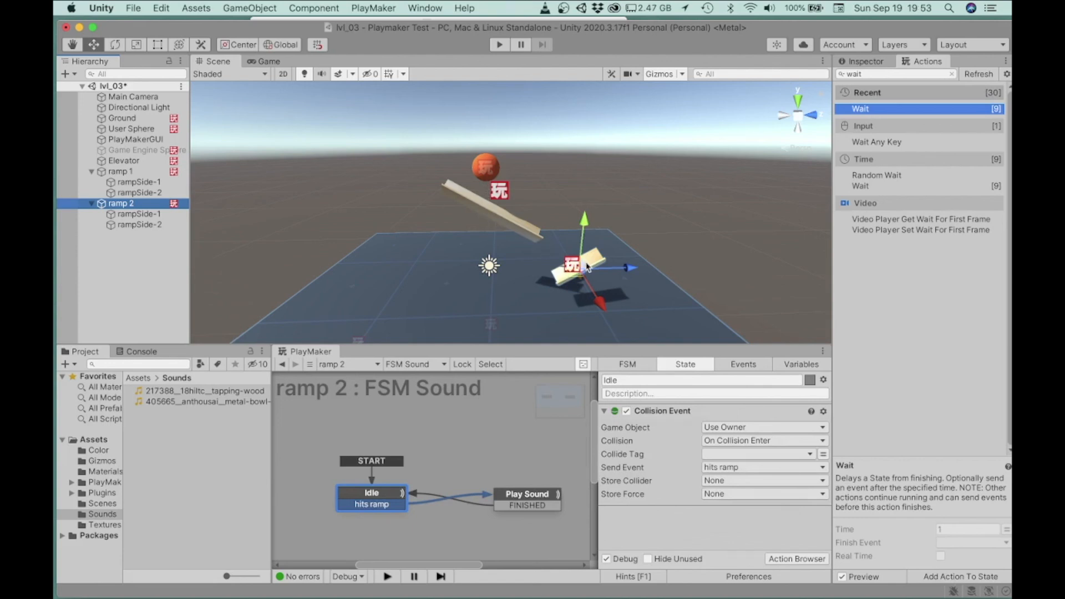
Test the scene in play mode to check ramp 2's collision sound, running it again after stopping
{"action": "key", "text": "super+p"}
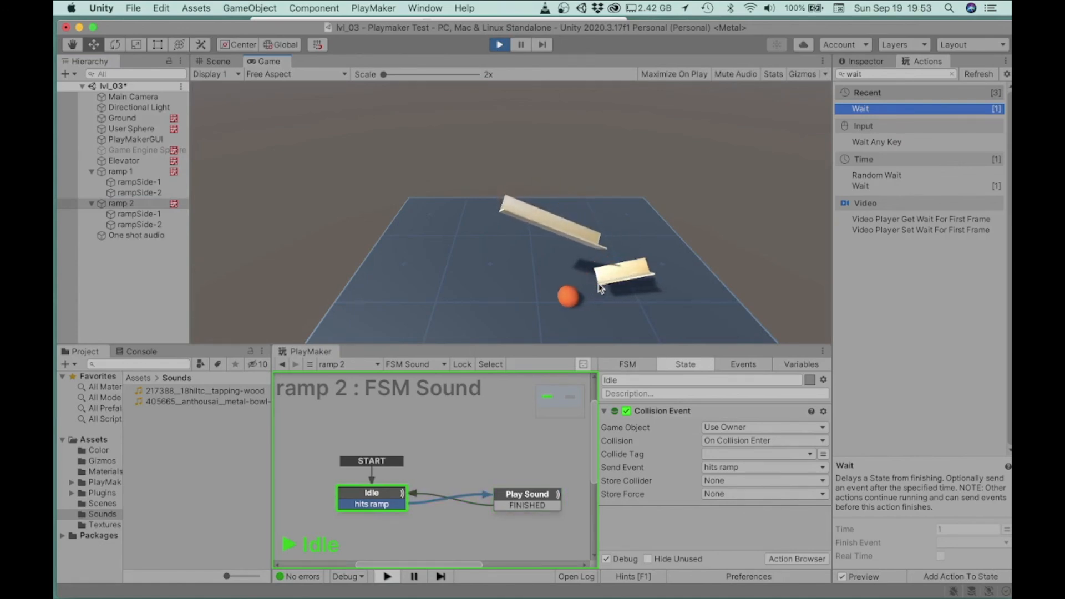
{"action": "key", "text": "super+p"}
{"action": "key", "text": "super+p"}
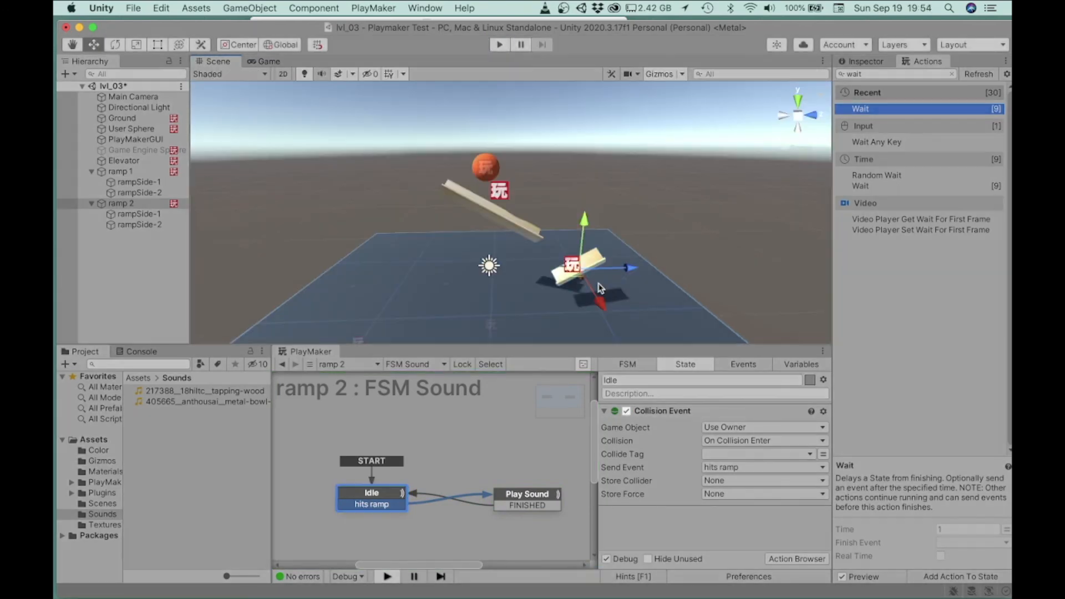